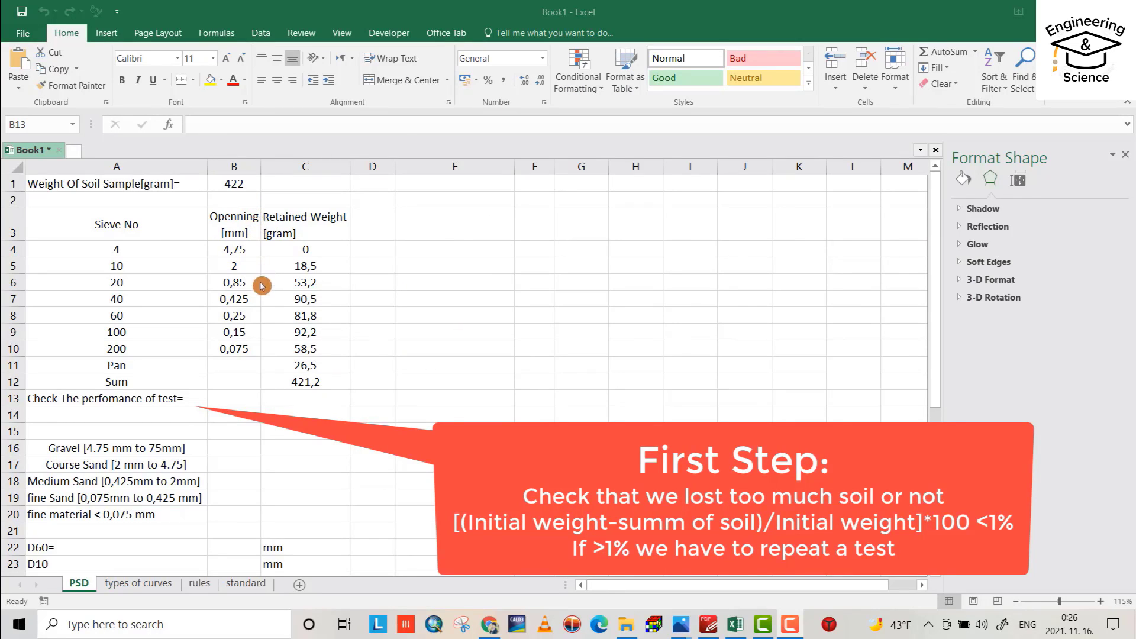
Step: Enter the test performance check in B13 as =(B1-C12)/B1*100
left_click(235, 397)
type("=(")
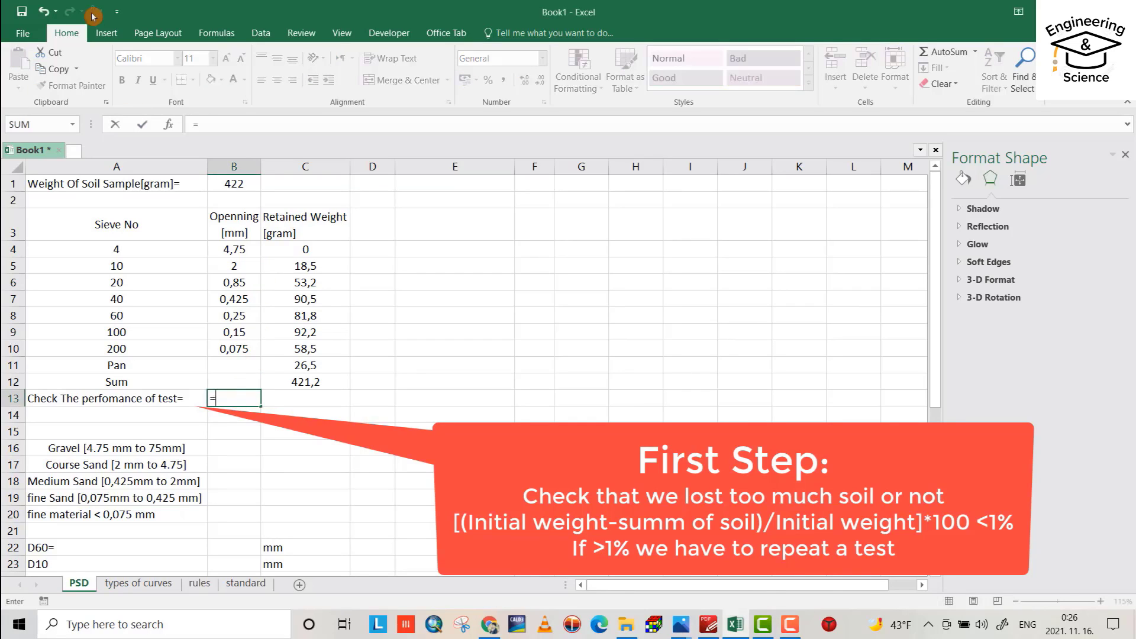
left_click(234, 183)
type("-")
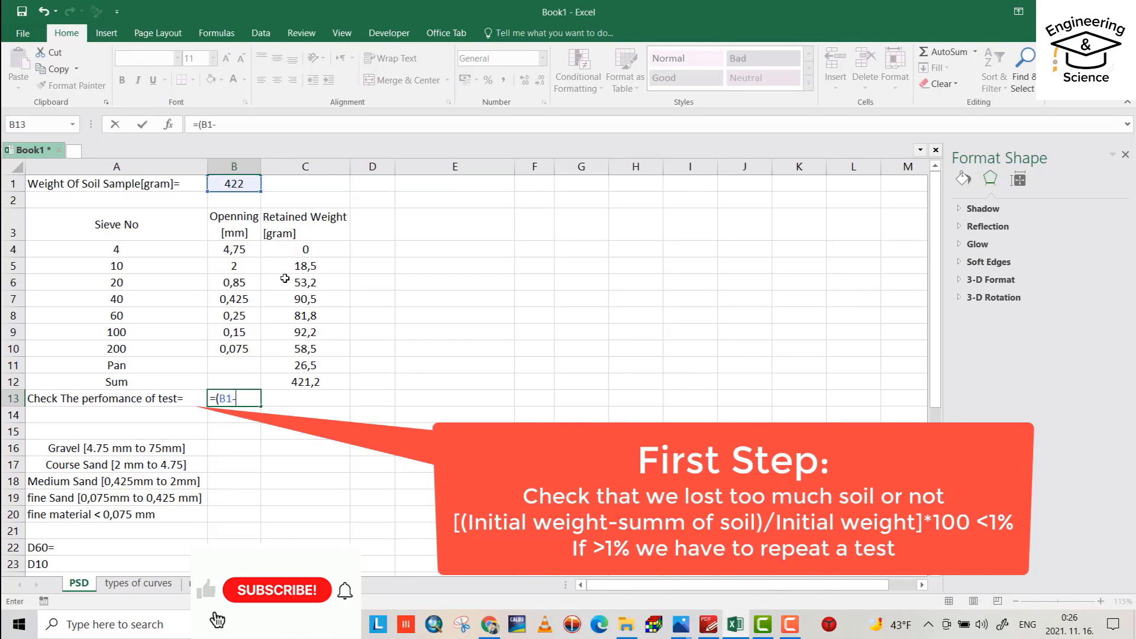
left_click(316, 381)
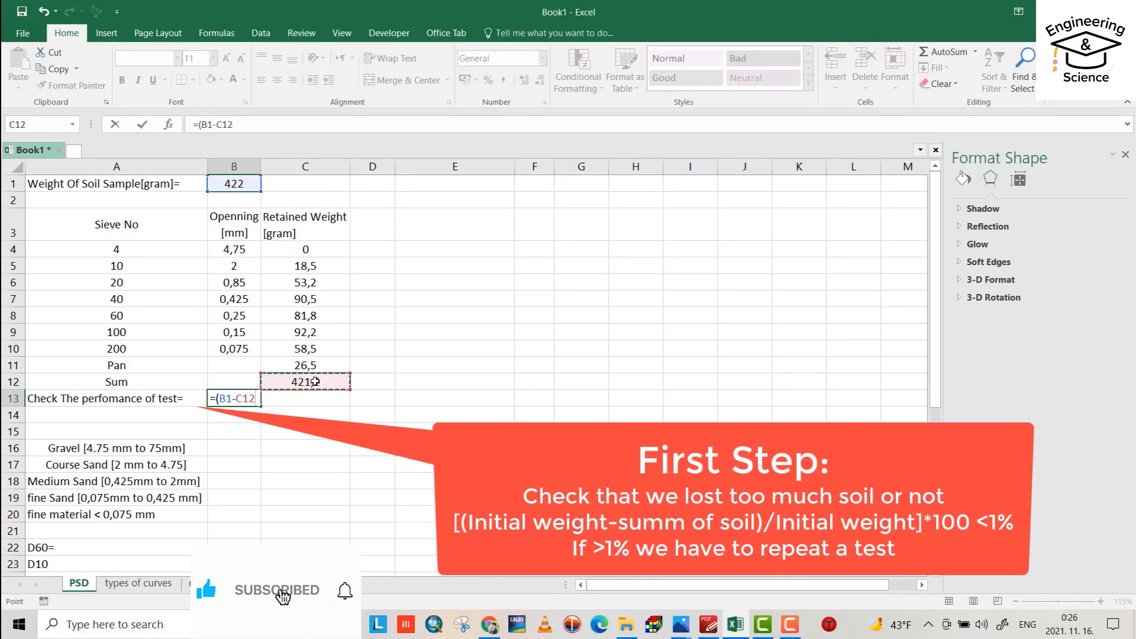
type(")")
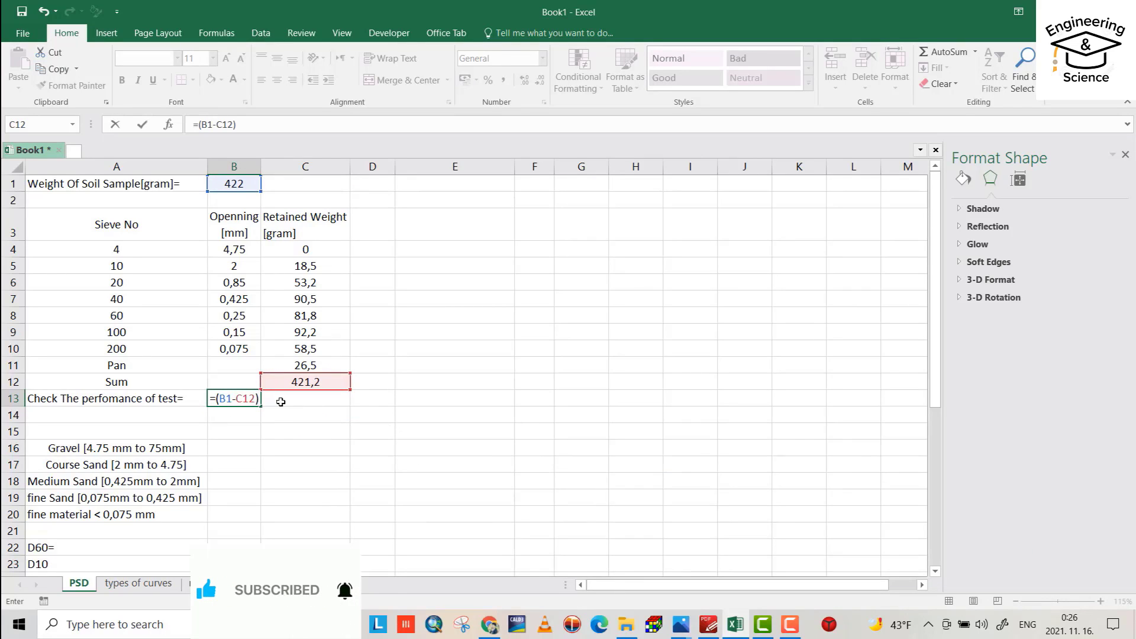
type("/")
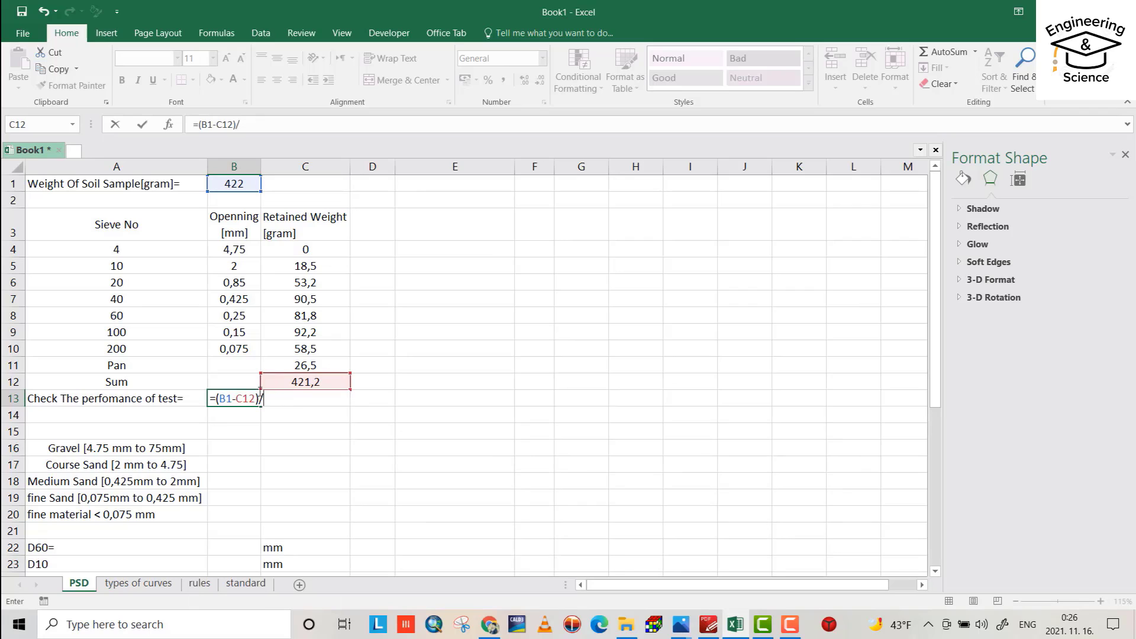
left_click(242, 185)
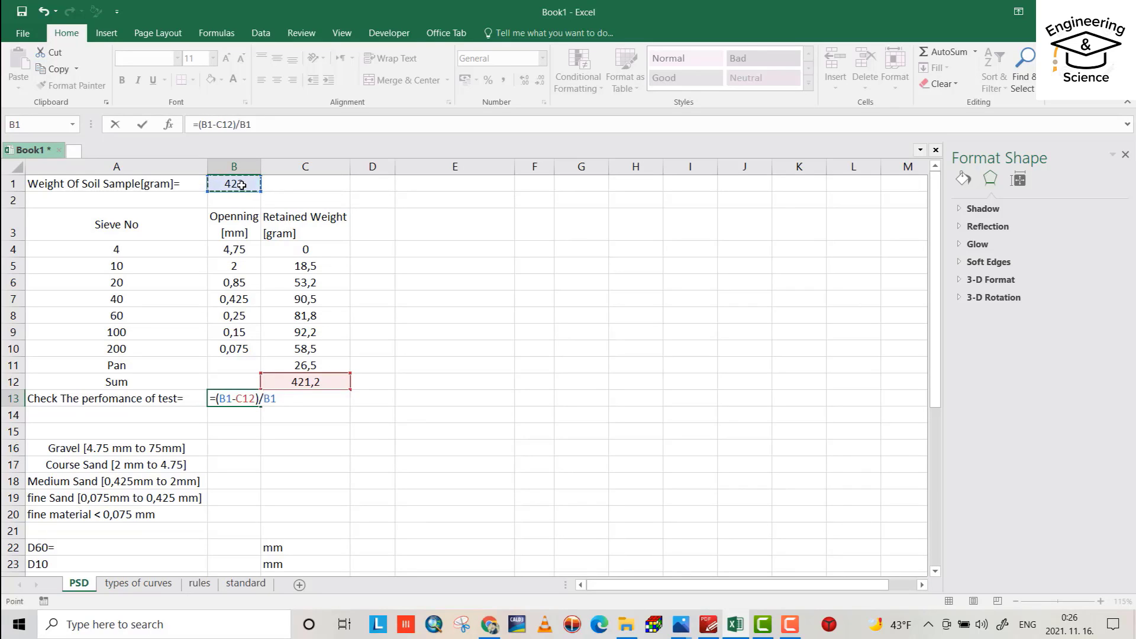
type("*100")
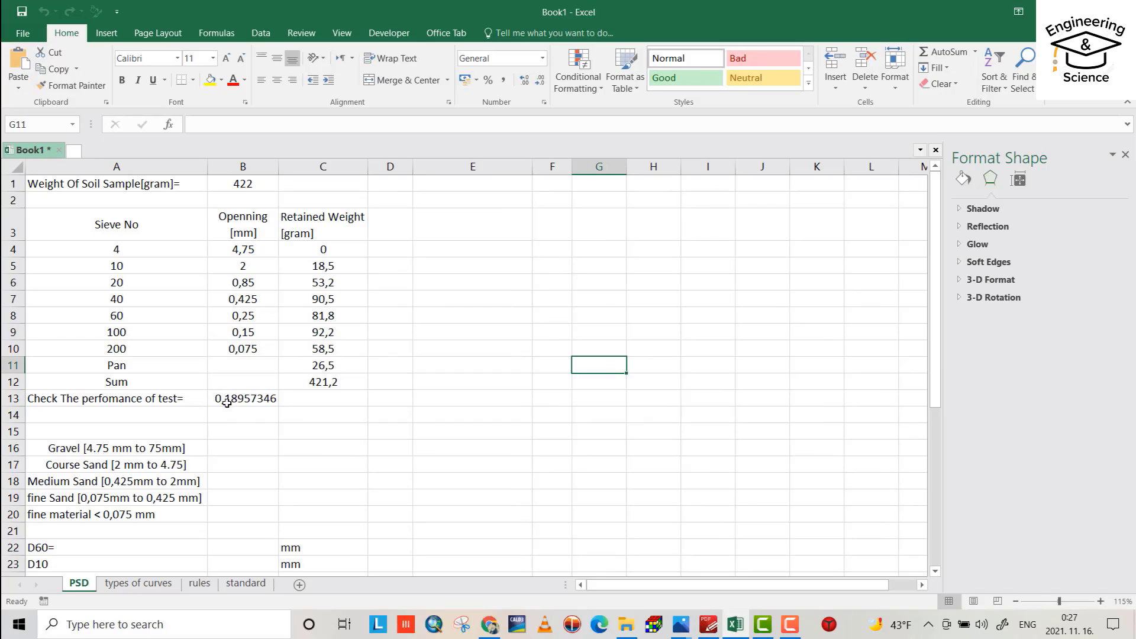
Step: Head column D "%retained" in D3 and enter =C4/$C$12 in D4 with an absolute reference to the sum
left_click(384, 229)
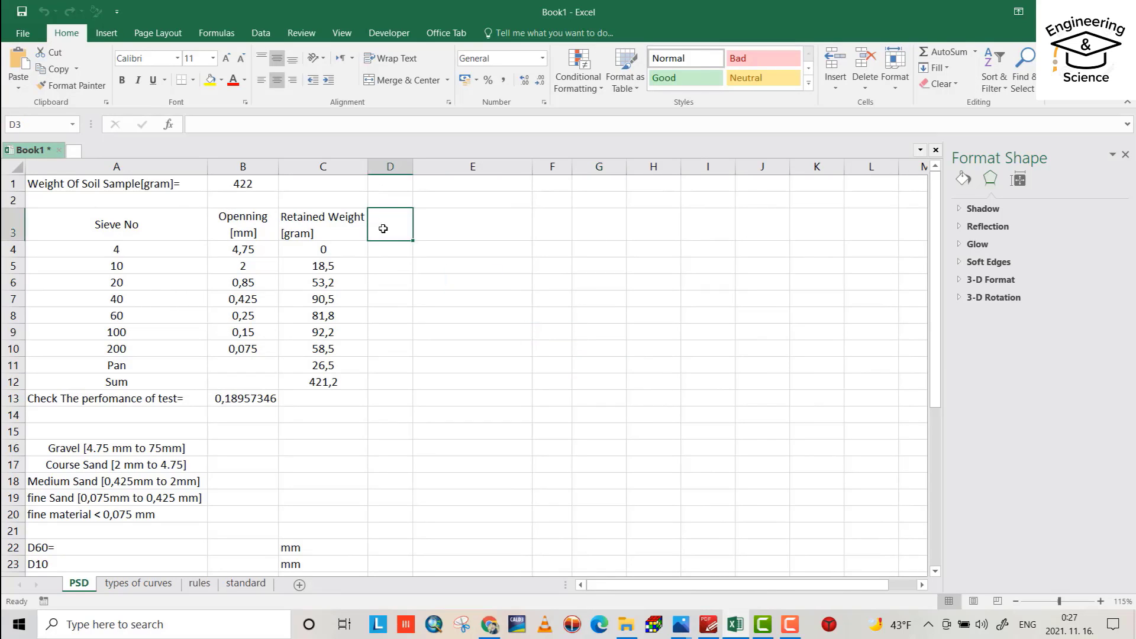
type("%retained")
left_click(396, 251)
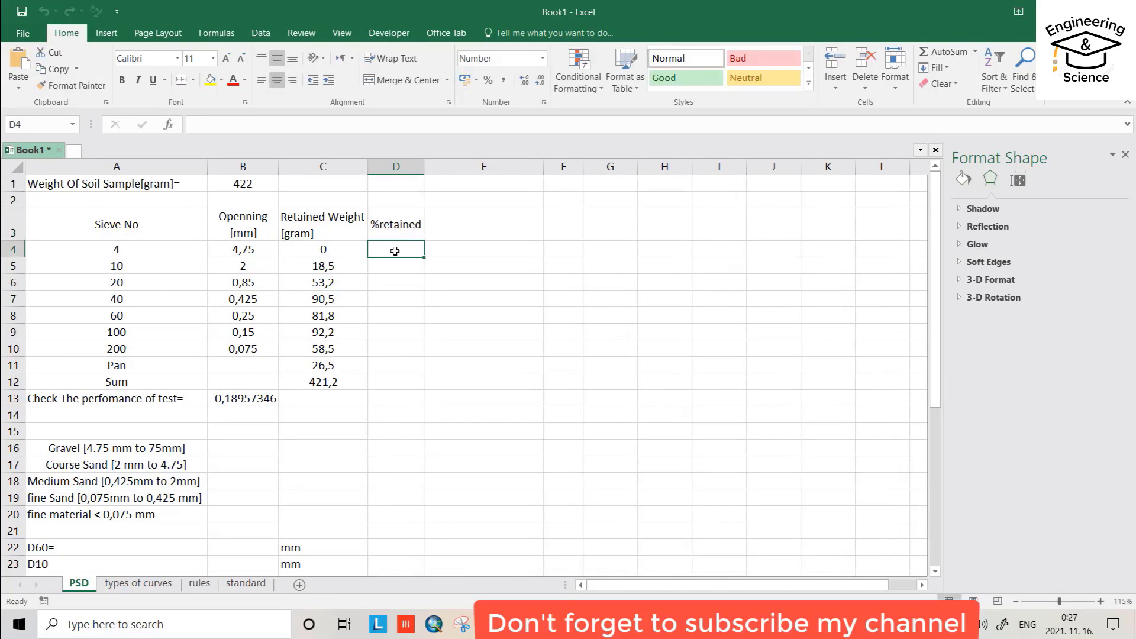
type("=")
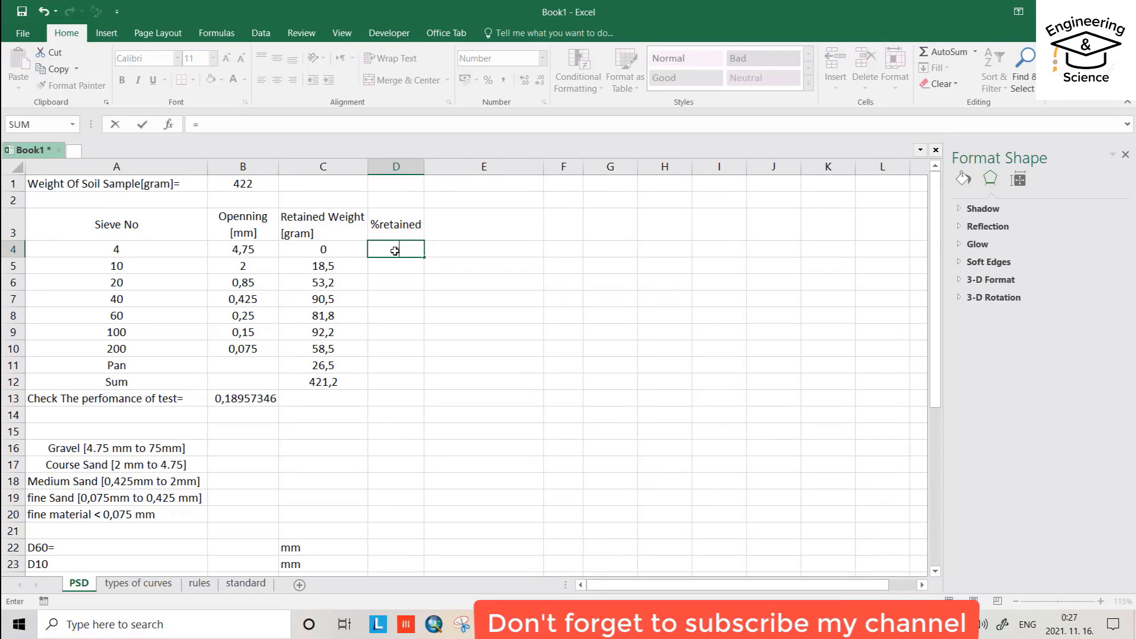
left_click(332, 249)
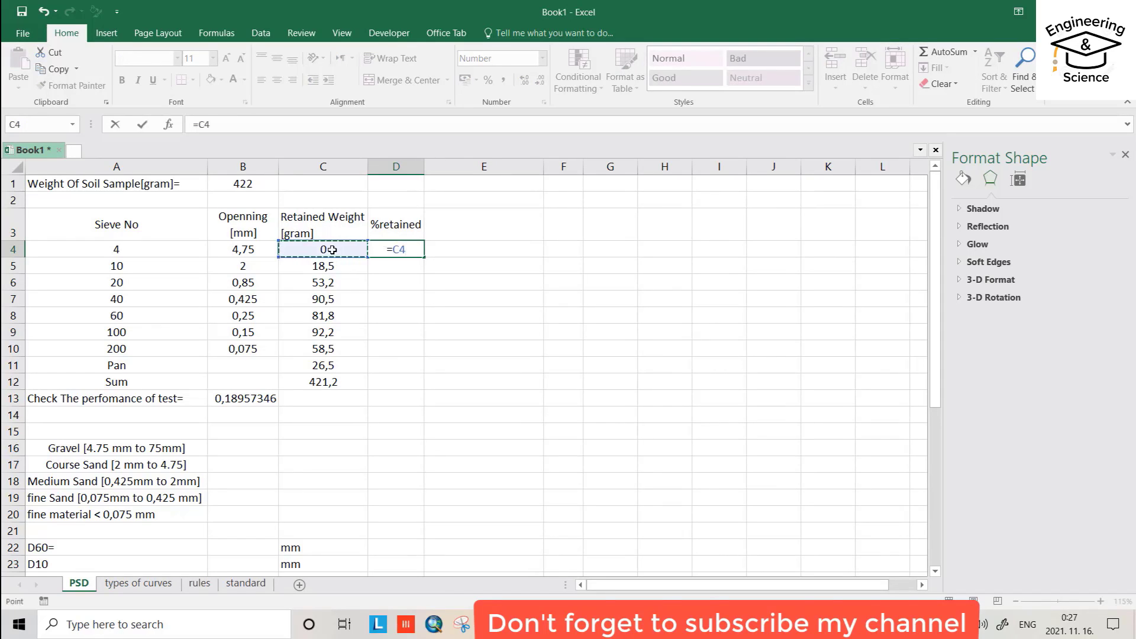
type("/")
left_click(323, 379)
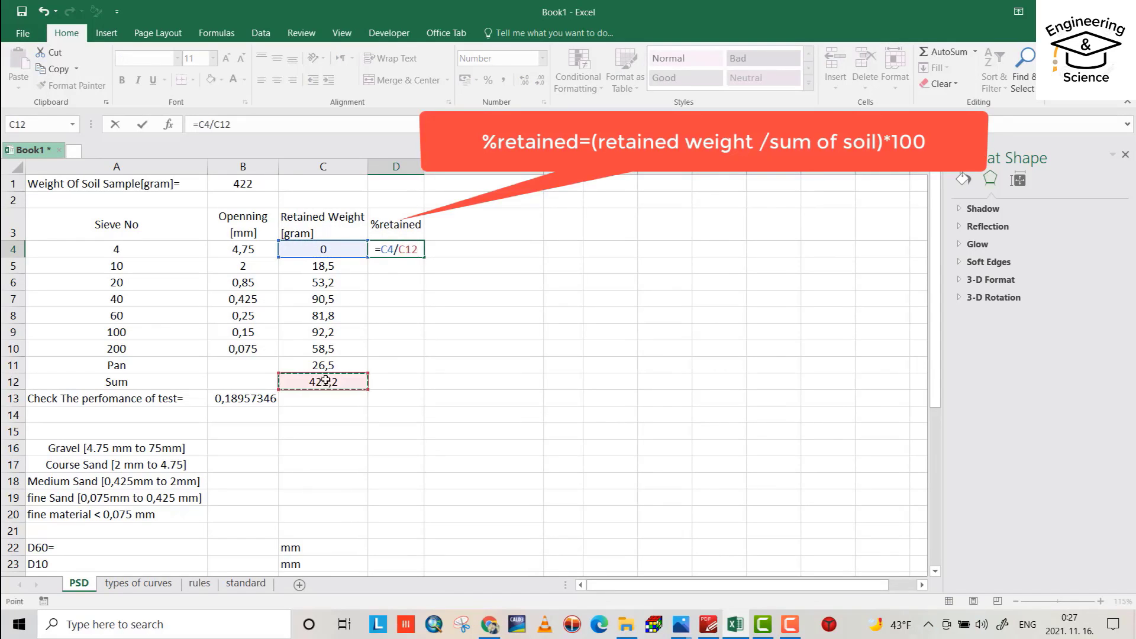
left_click(405, 249)
type("$")
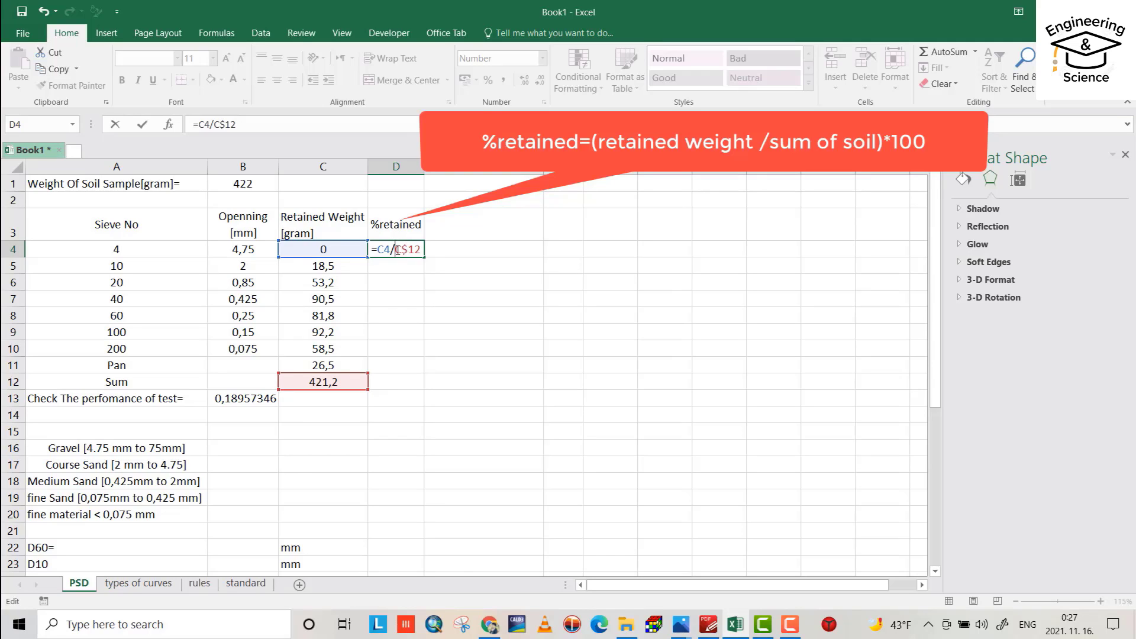
left_click(397, 249)
type("$")
key("Return")
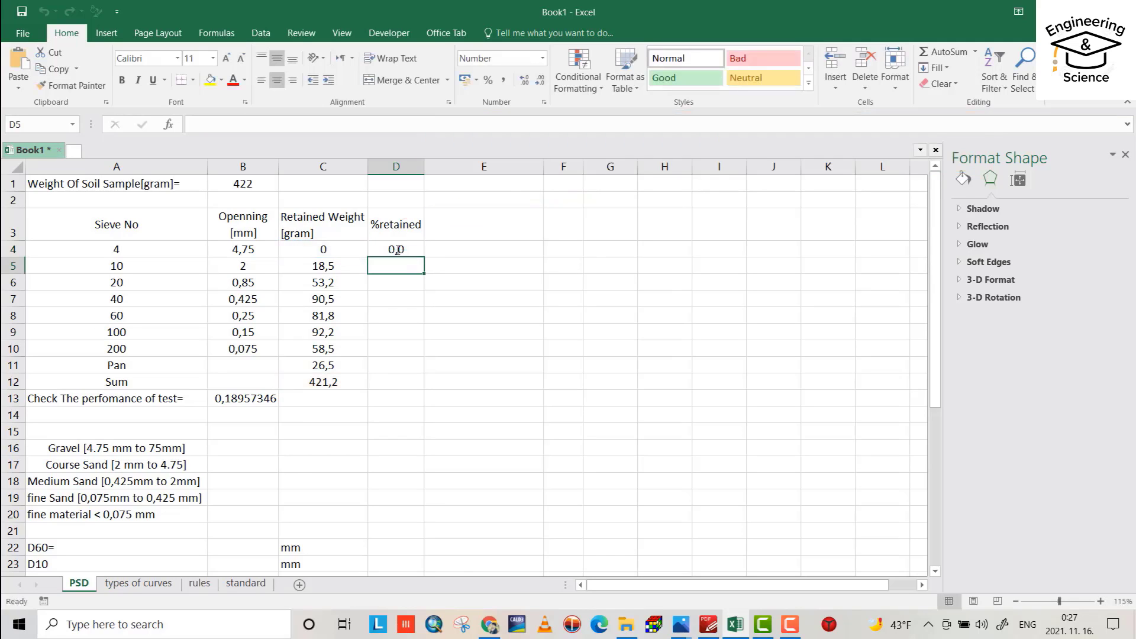
Step: Fill the D4 formula down to D12, and change D4 itself to =C4/$C$12*100
left_click(396, 249)
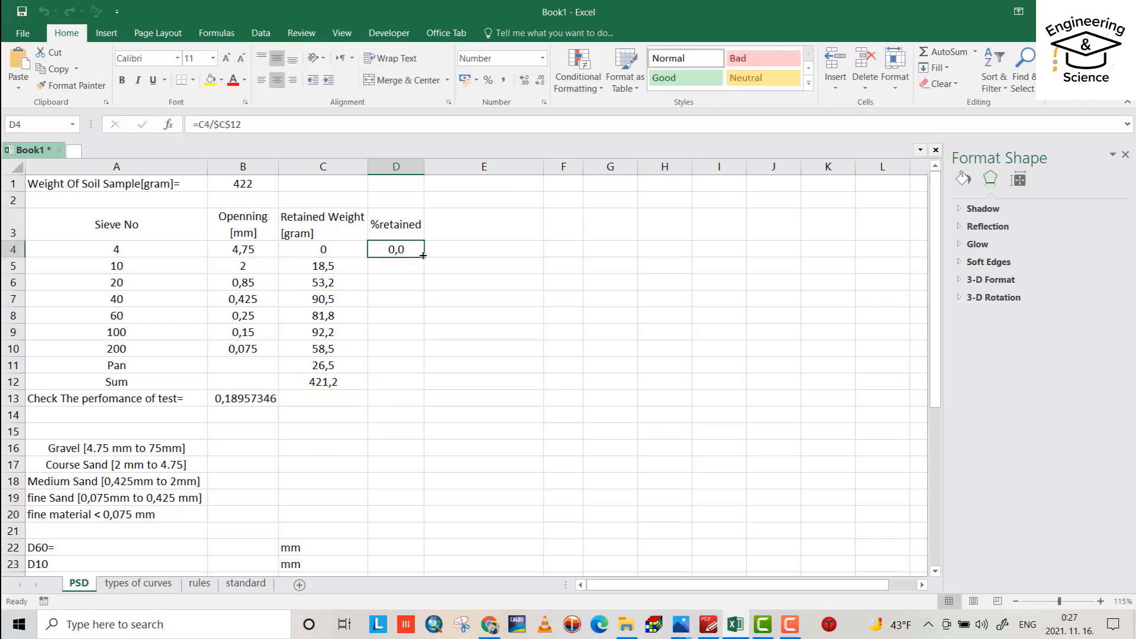
double_click(422, 255)
left_click(262, 126)
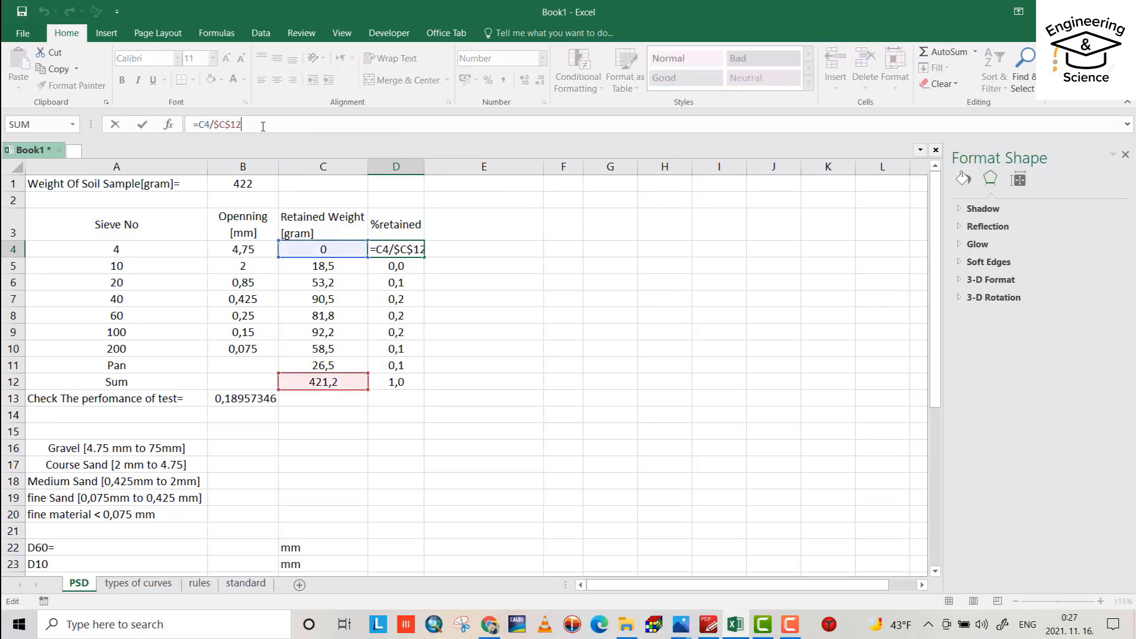
type("*100")
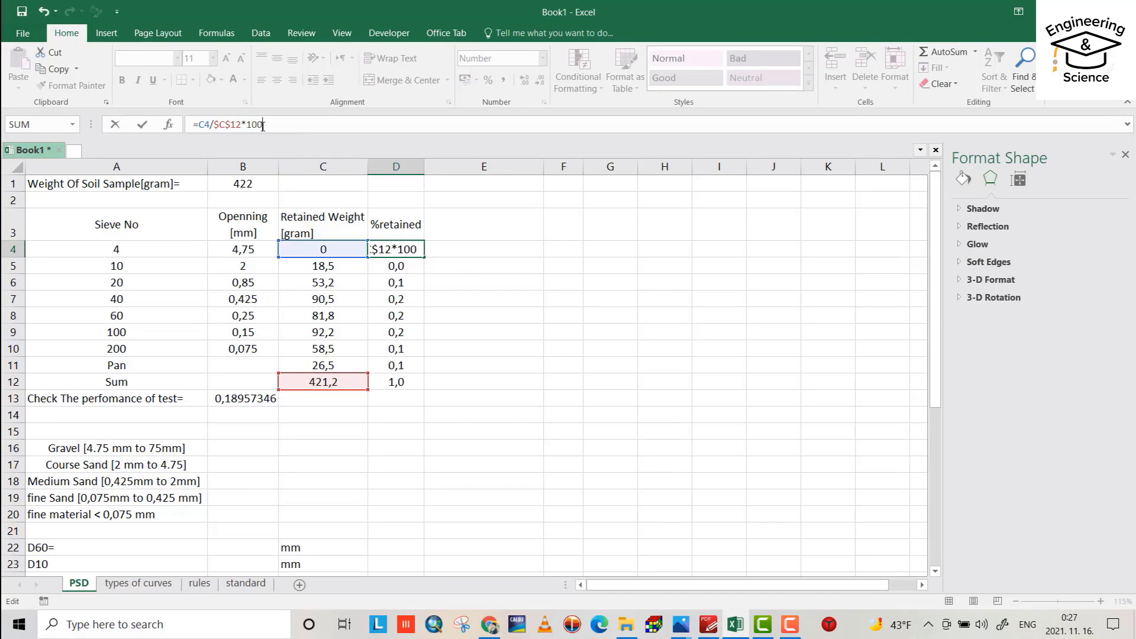
key("Return")
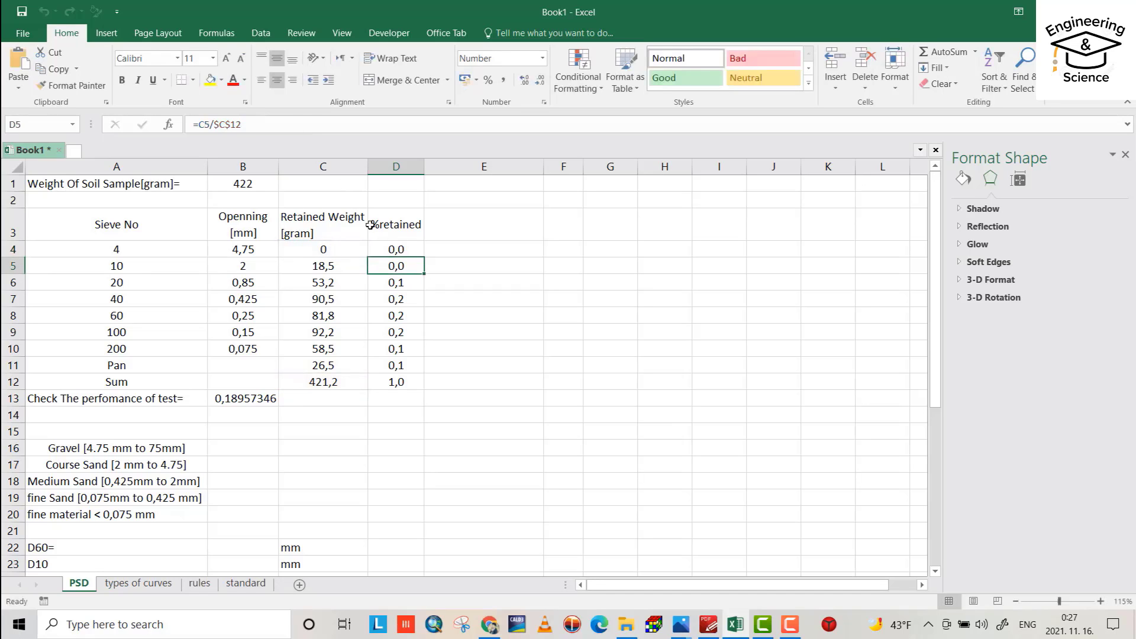
Step: Fill the multiplied D4 formula down the %retained column and clear D12 in the Sum row
left_click(393, 250)
left_click_drag(424, 256, 427, 388)
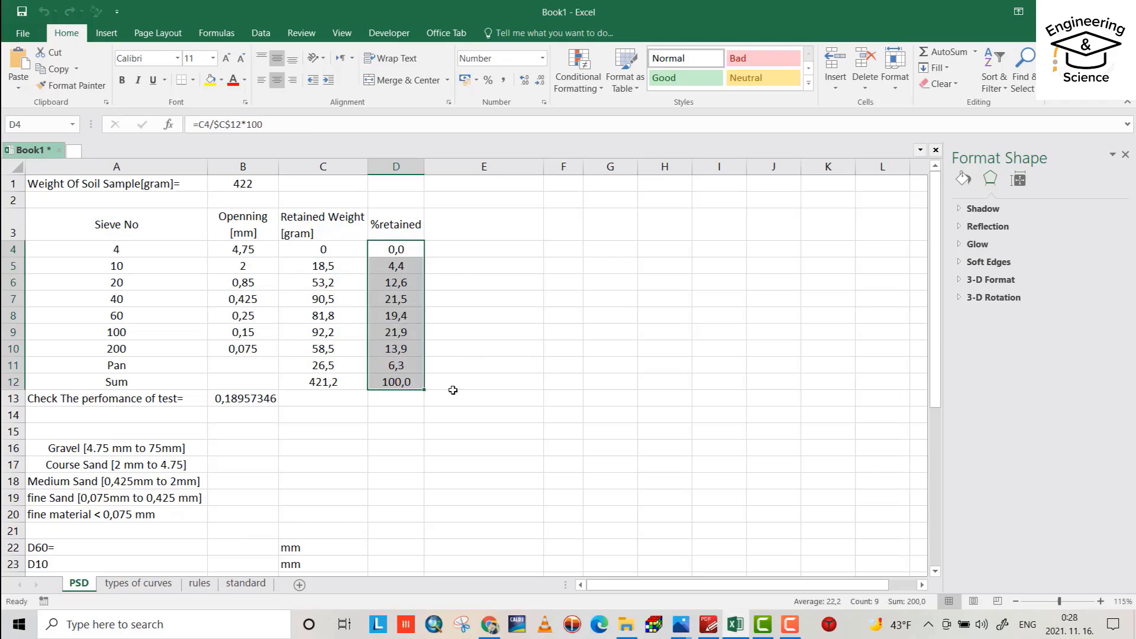
left_click(389, 384)
key("Delete")
Step: Head column E "Cumulative retained%" in E3 and set E4 to =D4
left_click(467, 227)
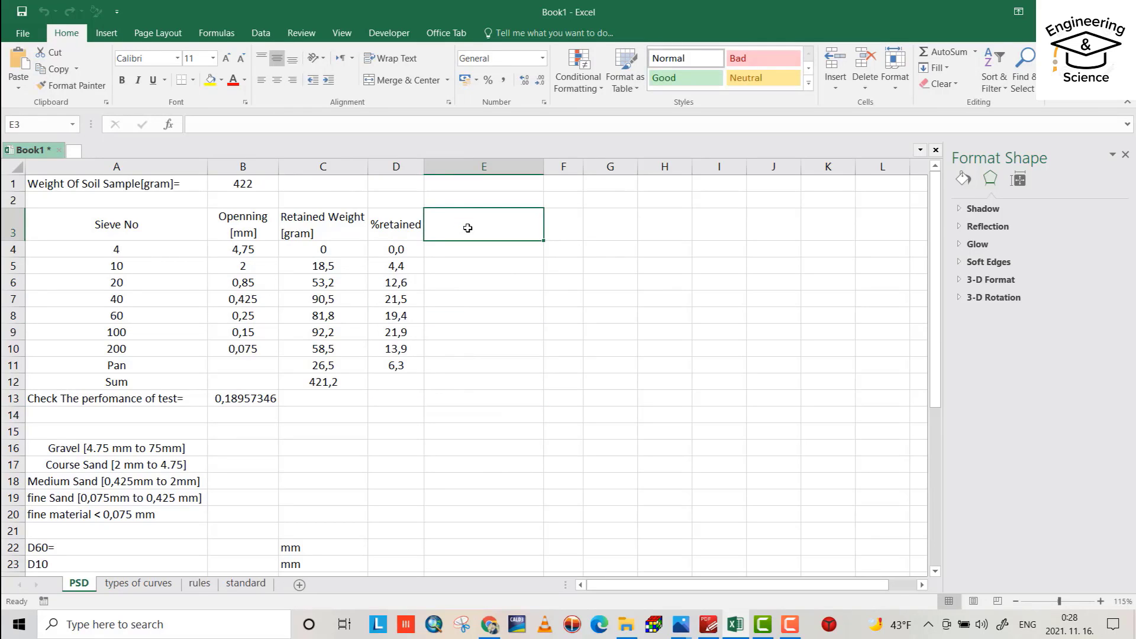
type("Cumulative retained%")
key("Return")
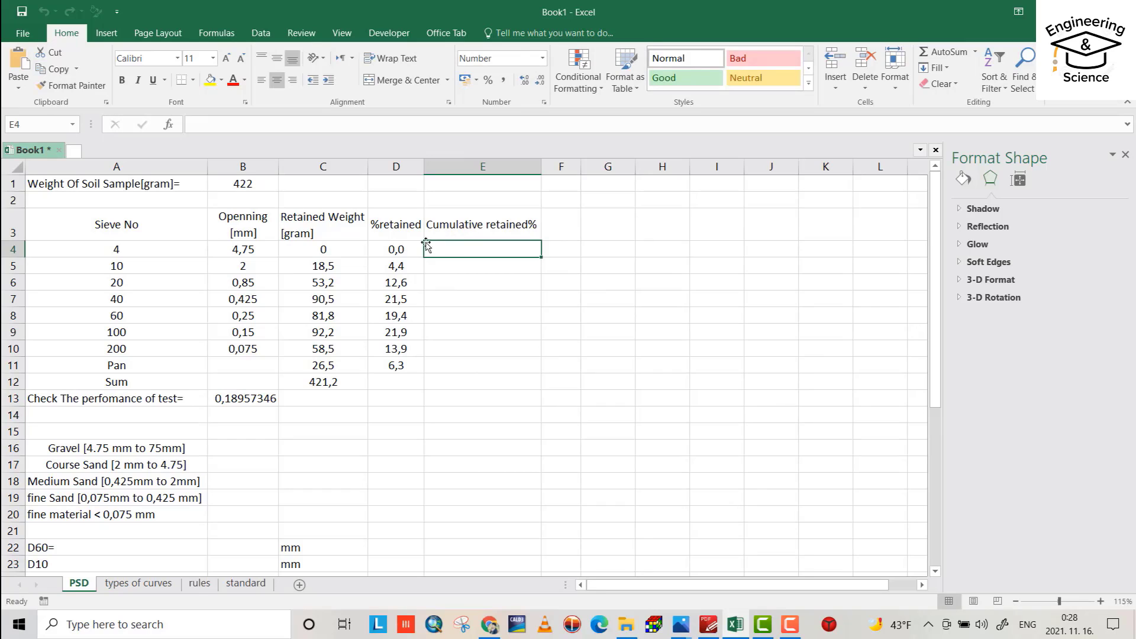
type("=")
left_click(397, 249)
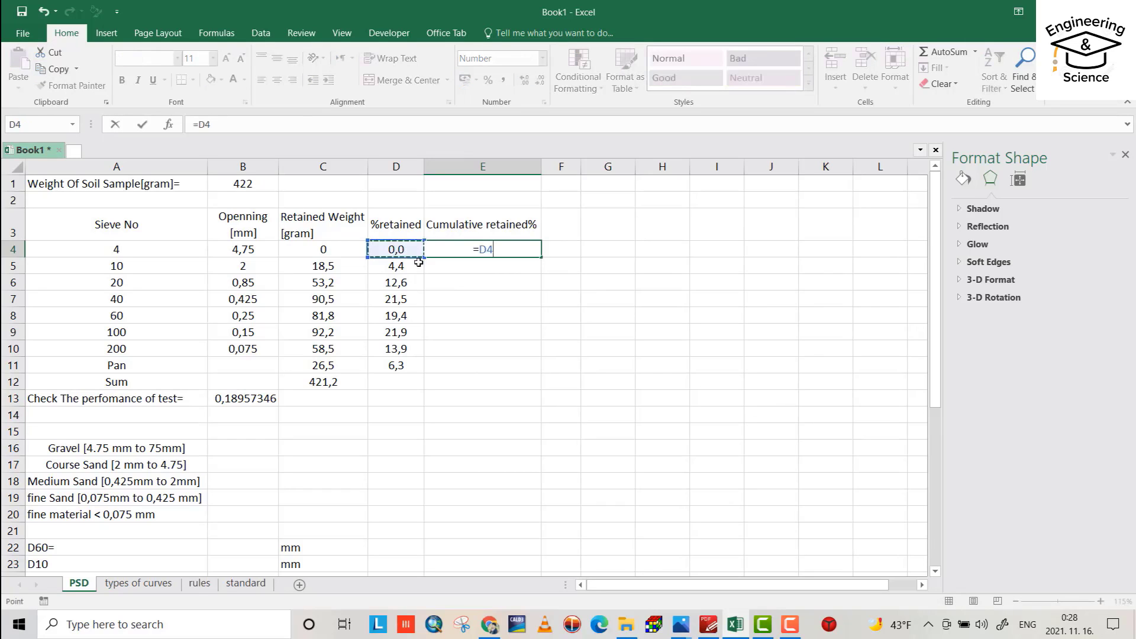
key("Return")
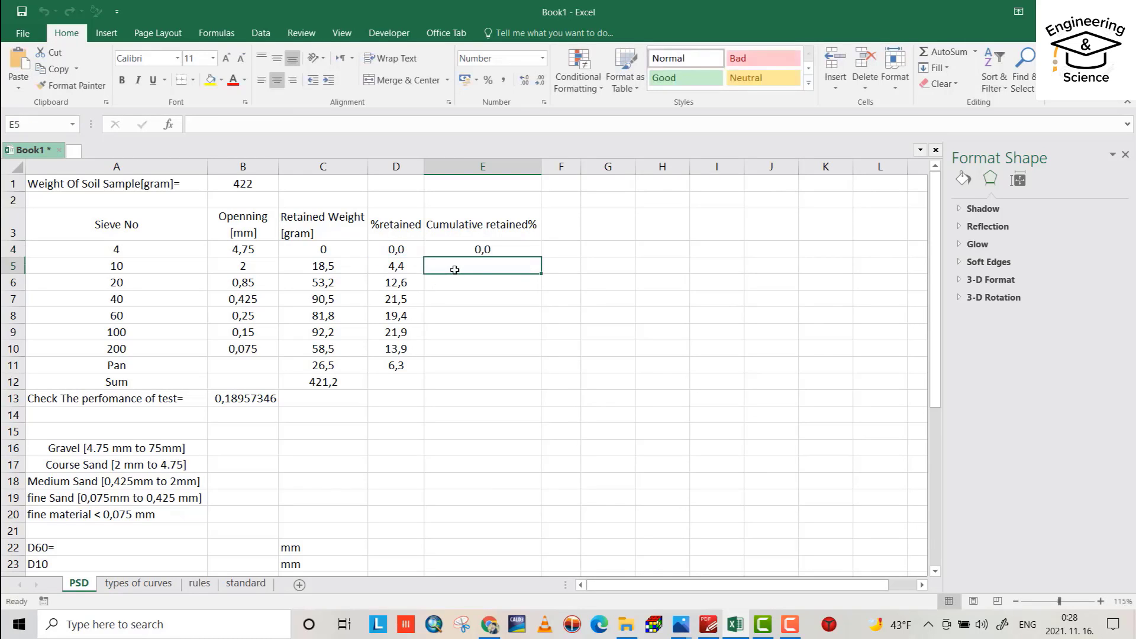
Step: Enter =D5+E4 in E5 and fill it down to the Pan row, E11
type("=")
left_click(396, 266)
type("+")
left_click(457, 249)
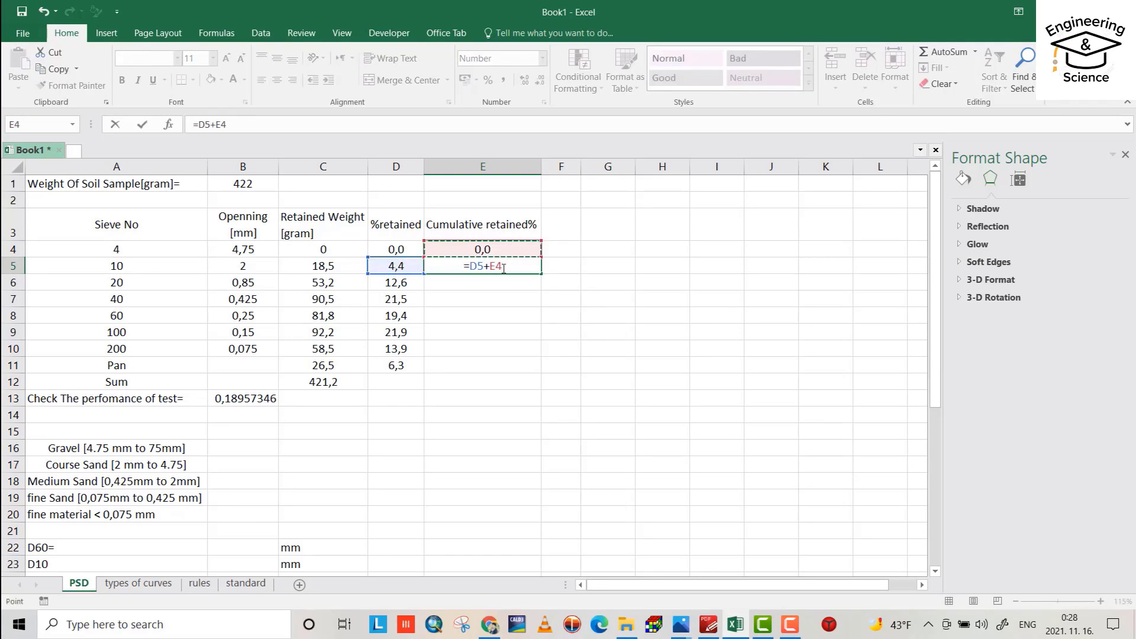
key("Return")
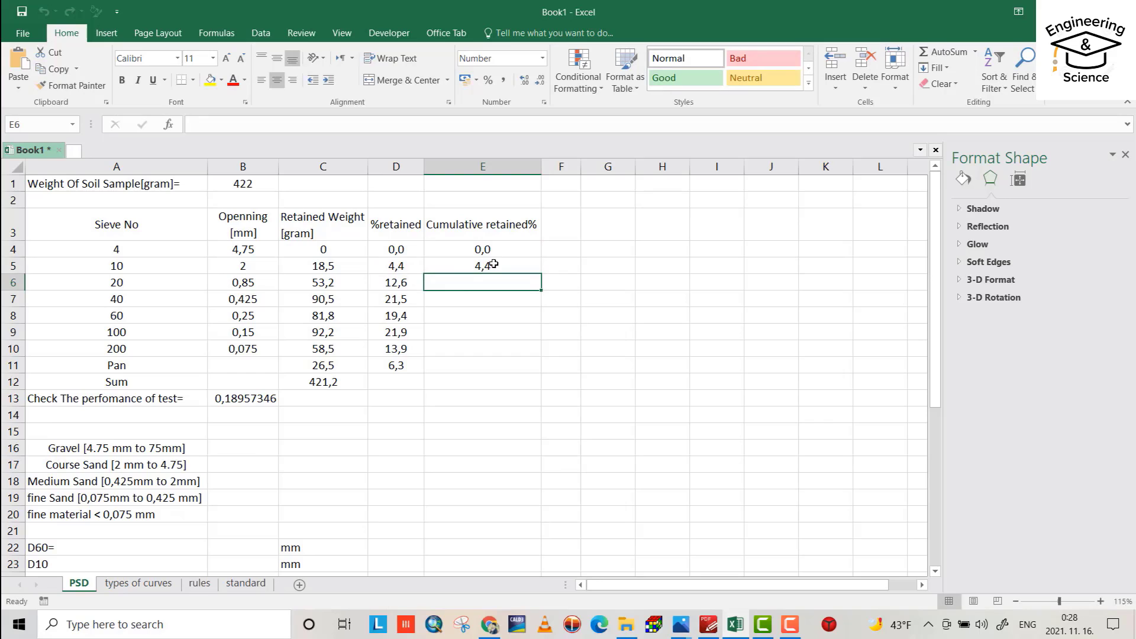
left_click(527, 267)
left_click_drag(541, 272, 529, 369)
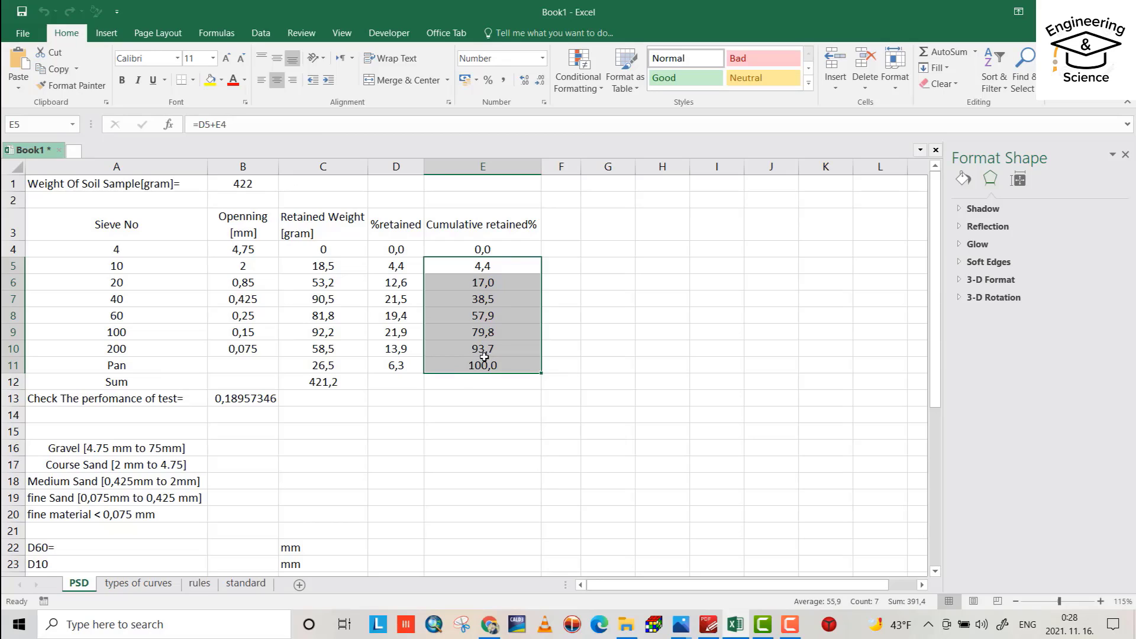
Step: Add a "% Finer" column headed in F3, with =100-E4 in F4 filled down to F11
left_click(561, 232)
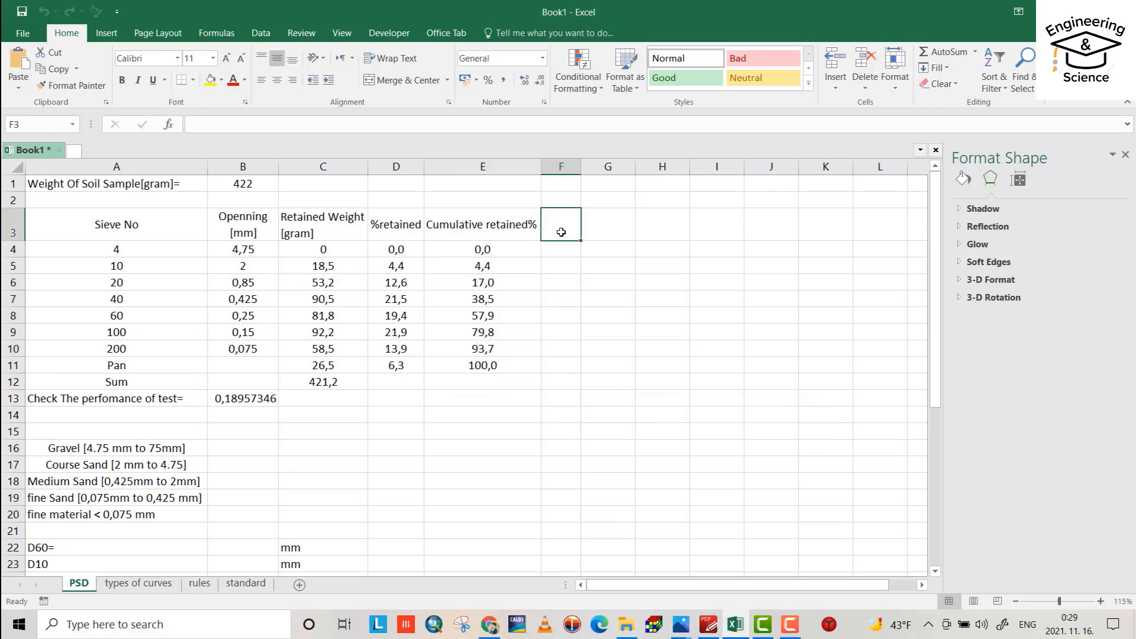
type("%")
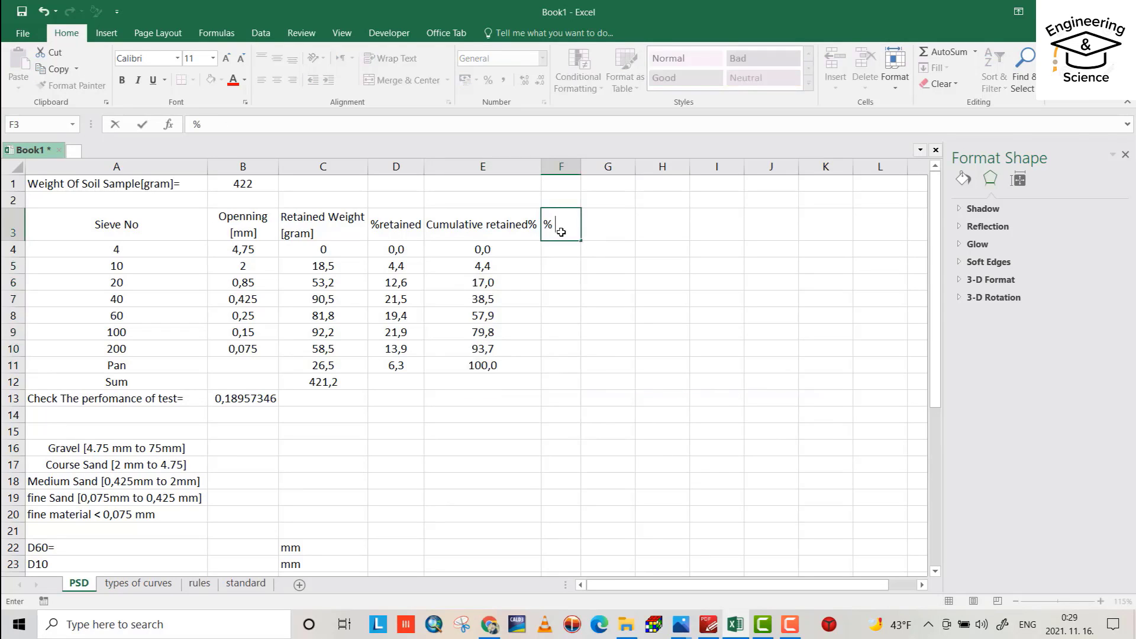
type(" Finer")
key("Return")
type("=100-")
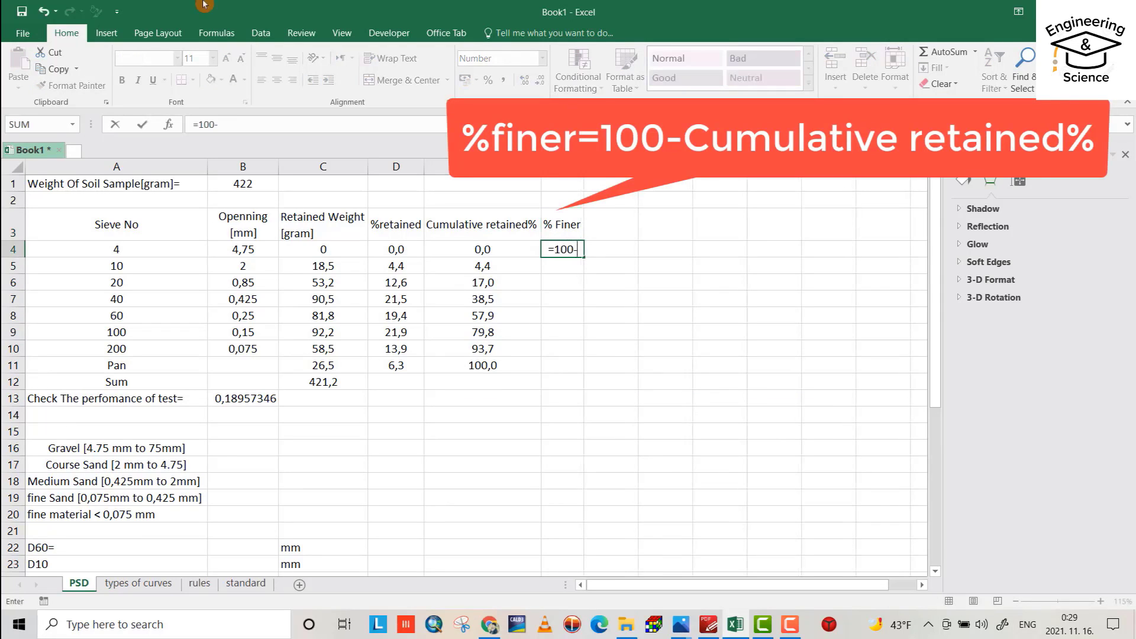
left_click(498, 251)
key("Return")
left_click(577, 251)
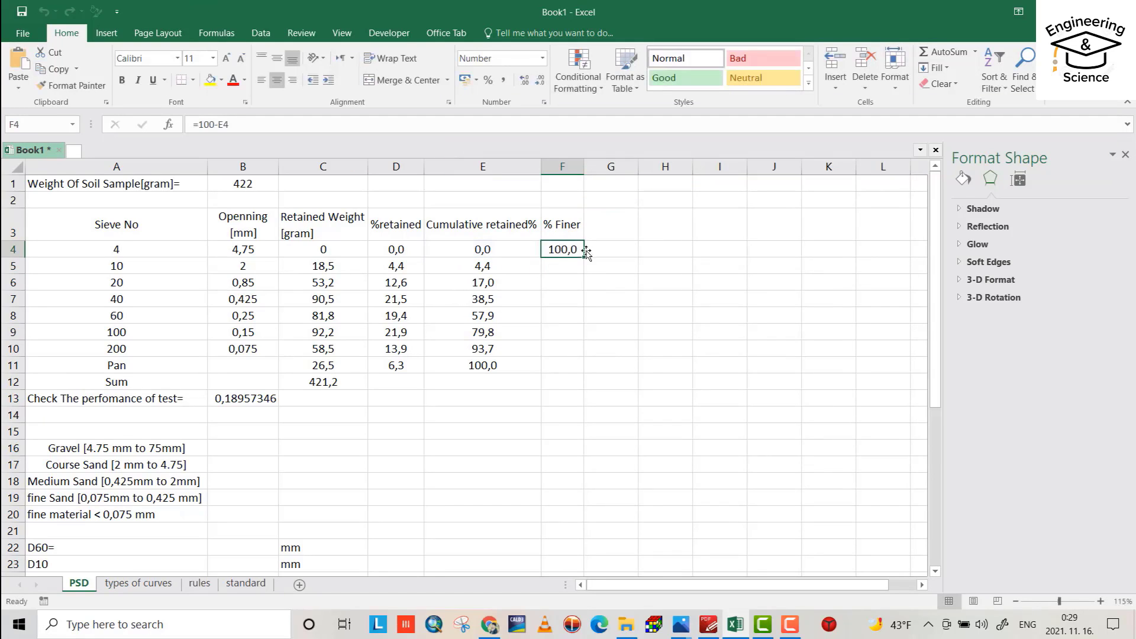
left_click_drag(584, 257, 569, 374)
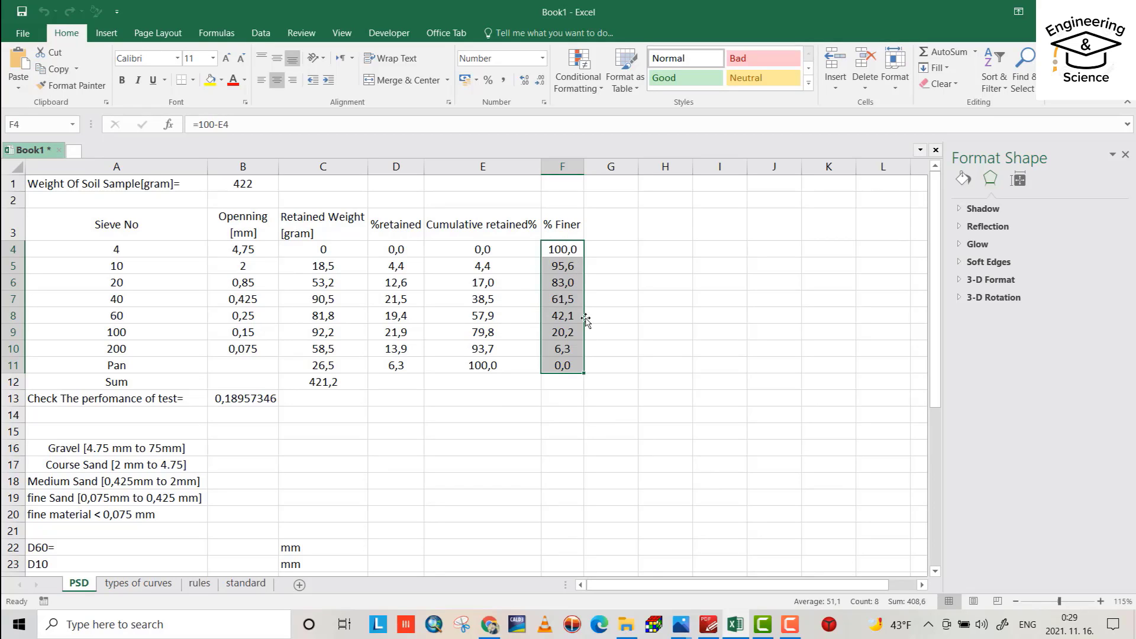
Step: Insert an empty scatter chart with smooth lines and markers on the PSD sheet
left_click(568, 422)
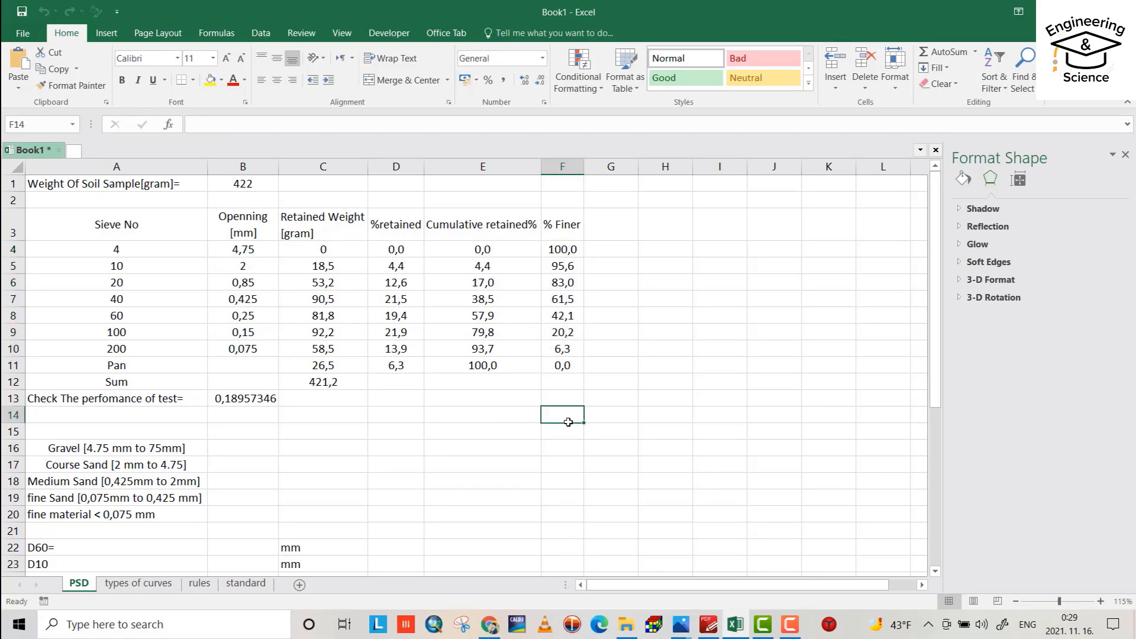
left_click(106, 32)
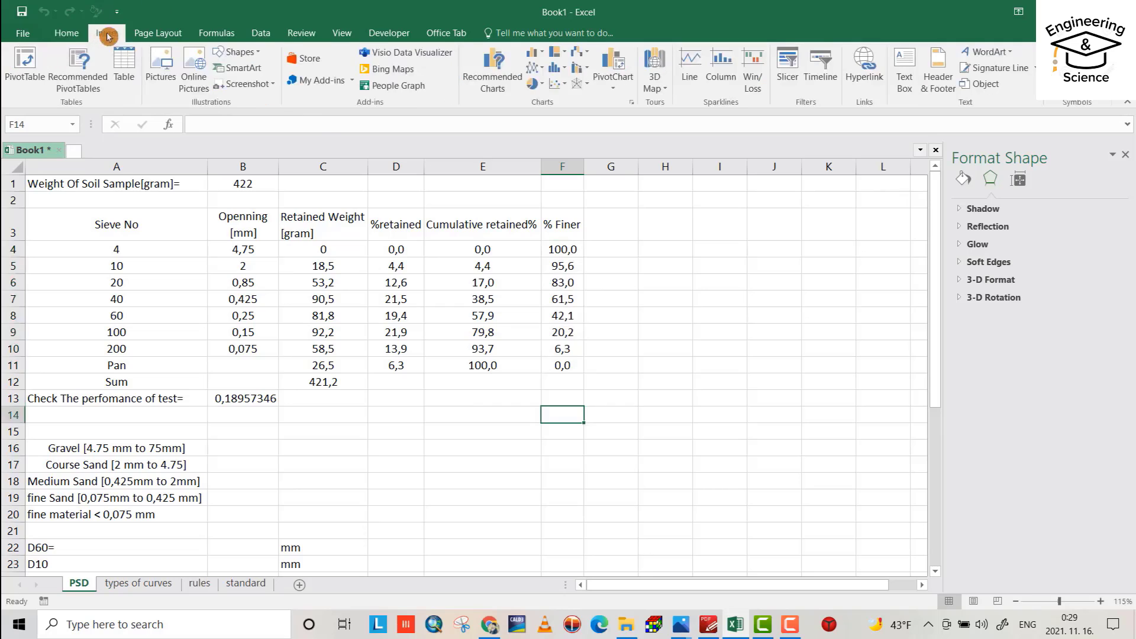
left_click(556, 92)
left_click(585, 120)
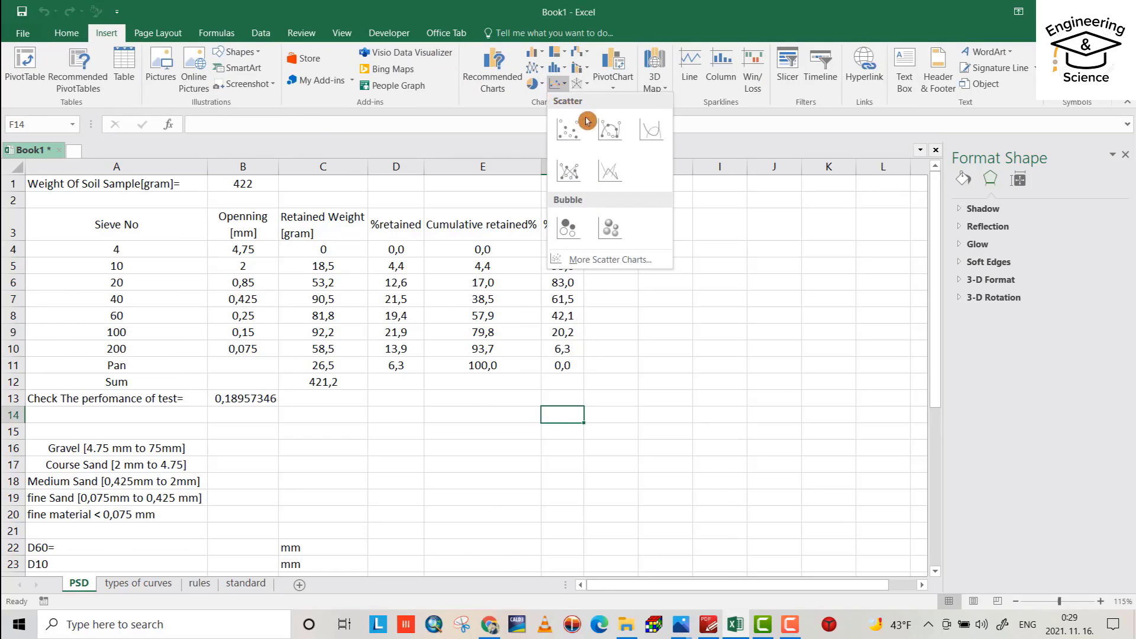
Step: Add a chart series named "Particle Size Distribution Curve" with the sieve openings B4:B10 as X values
right_click(594, 306)
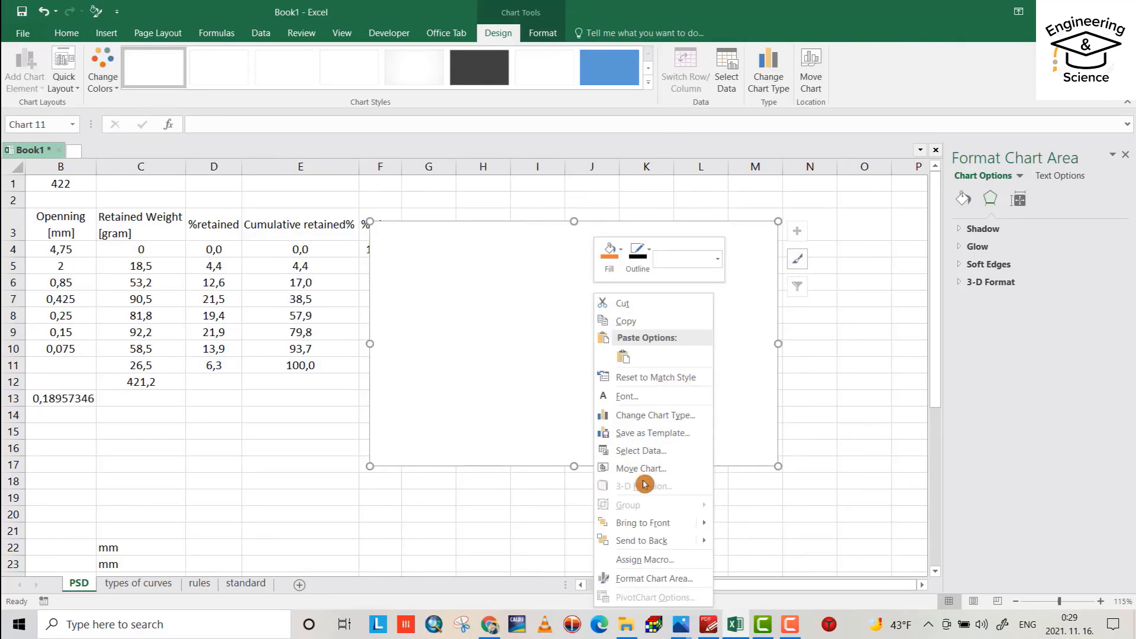
left_click(630, 445)
left_click(203, 407)
left_click(308, 383)
type("Particle Size Distribution Curve")
left_click(309, 417)
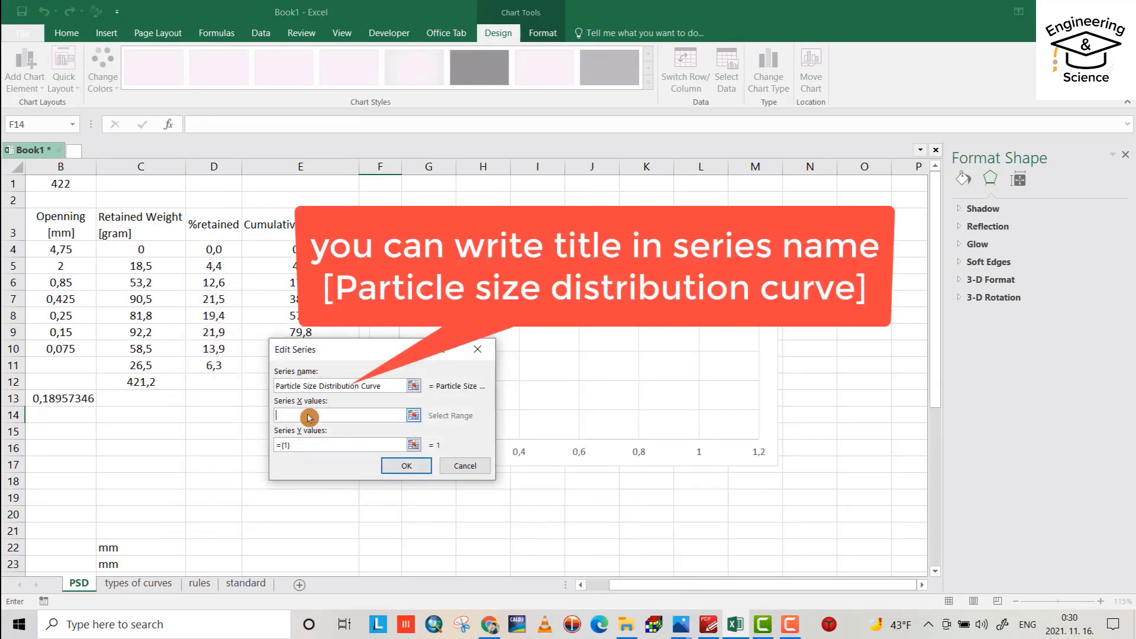
left_click(134, 248)
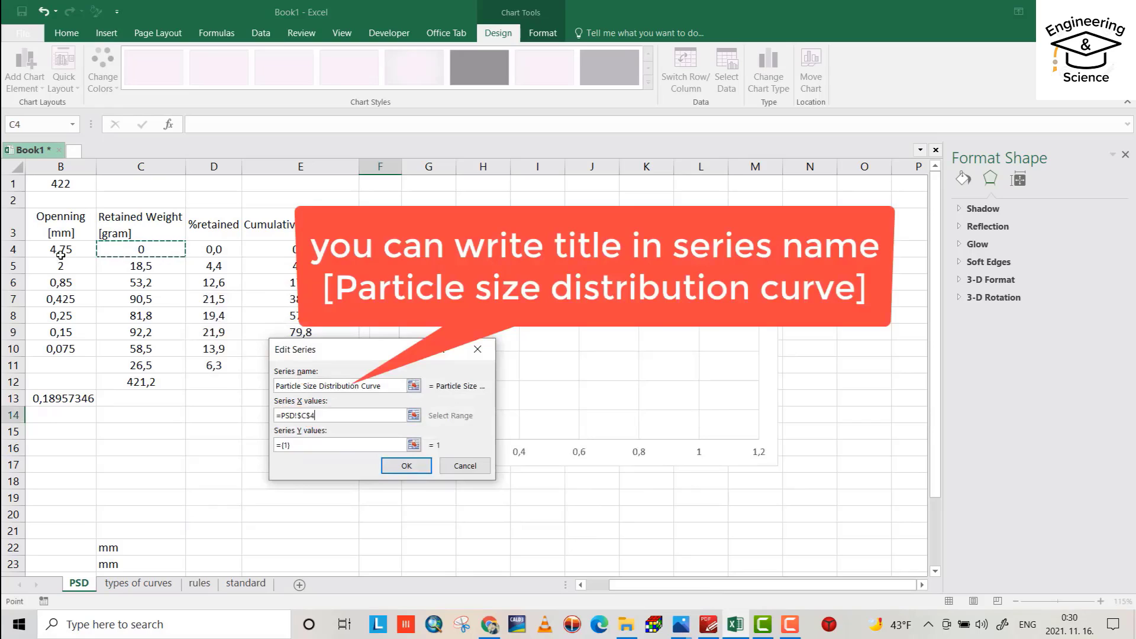
left_click_drag(56, 249, 63, 346)
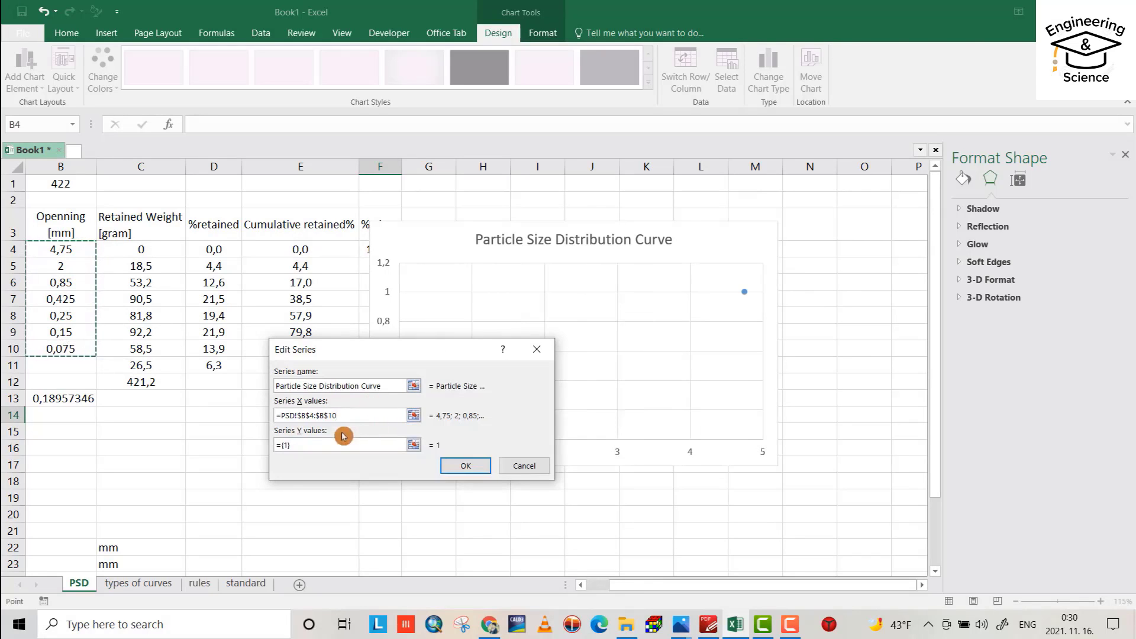
Step: Set the series' Y values to the % Finer column and shorten the range to F4:F10, leaving out the Pan row
left_click_drag(321, 444, 268, 445)
key("BackSpace")
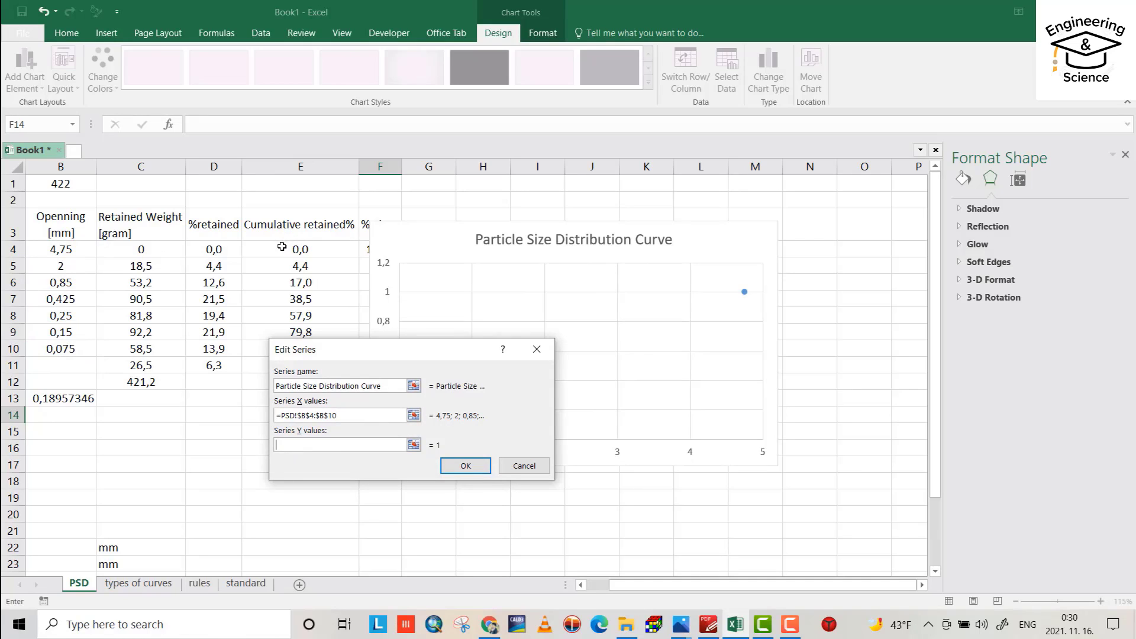
left_click_drag(364, 247, 367, 361)
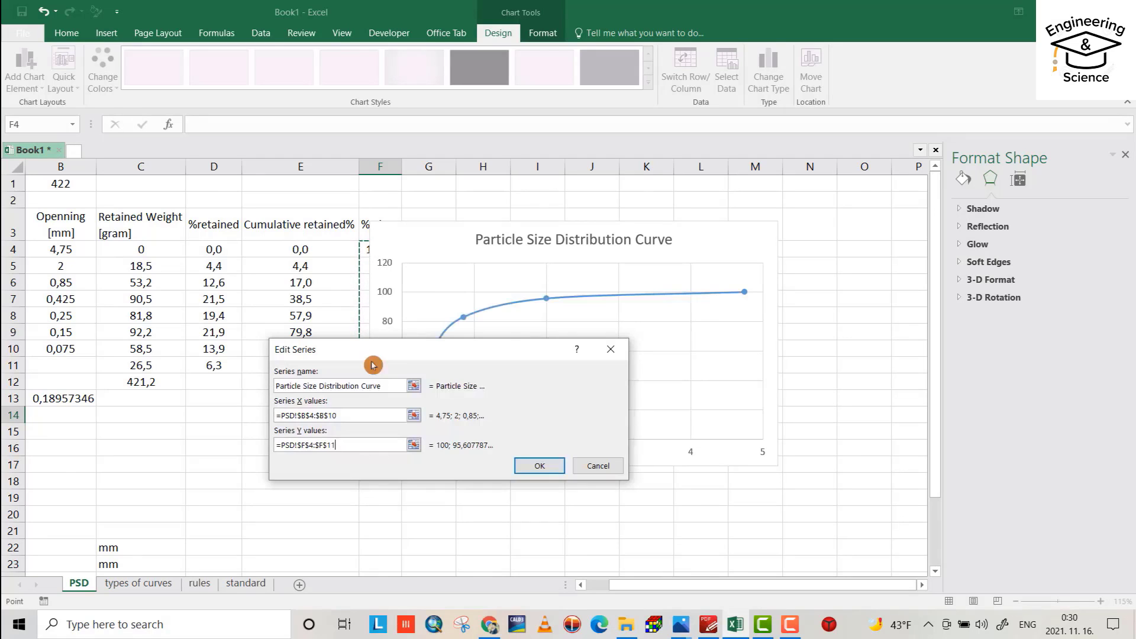
left_click(533, 464)
left_click(503, 512)
left_click(756, 280)
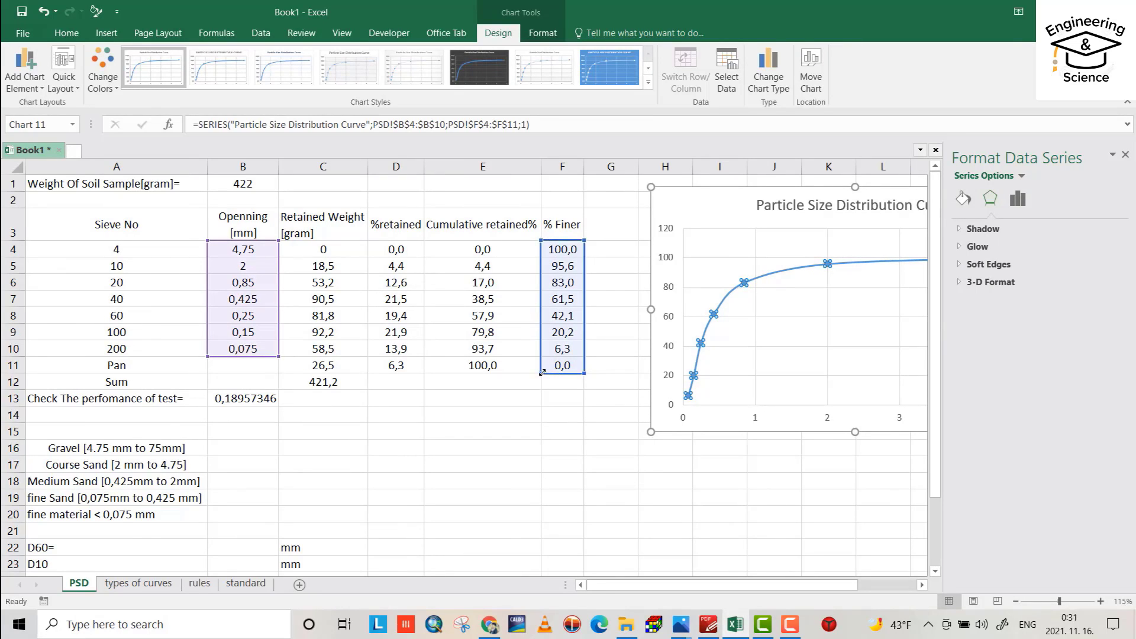
left_click_drag(543, 368, 545, 359)
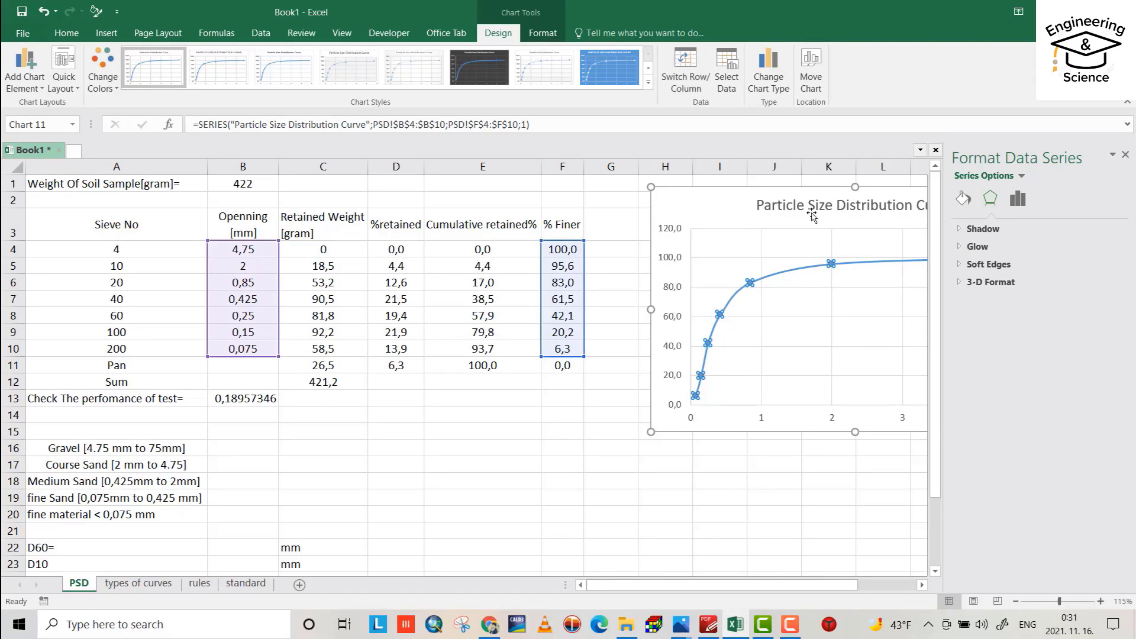
Step: Bring the chart over the sieve table so it is fully in view and give its horizontal axis a base 10 logarithmic scale
left_click(797, 198)
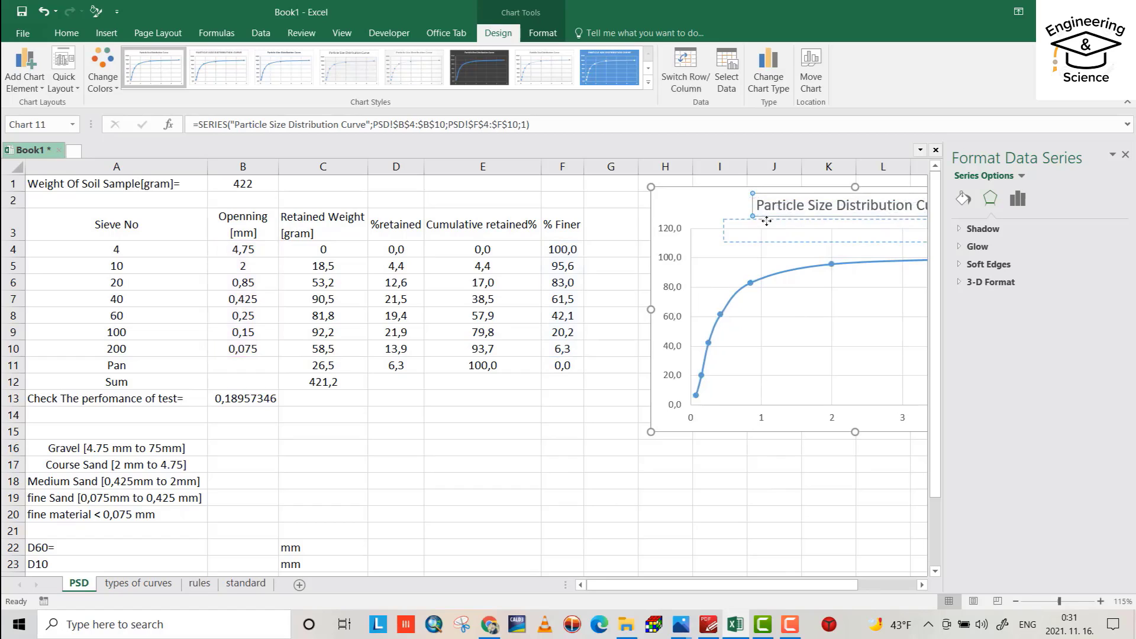
left_click_drag(732, 197, 389, 267)
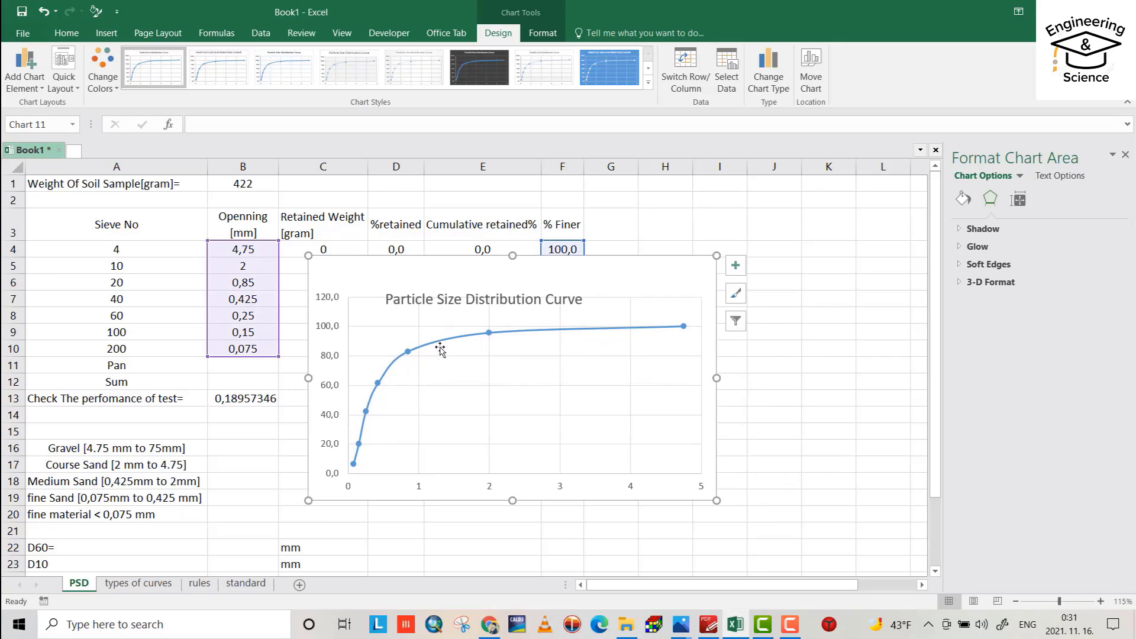
left_click(491, 490)
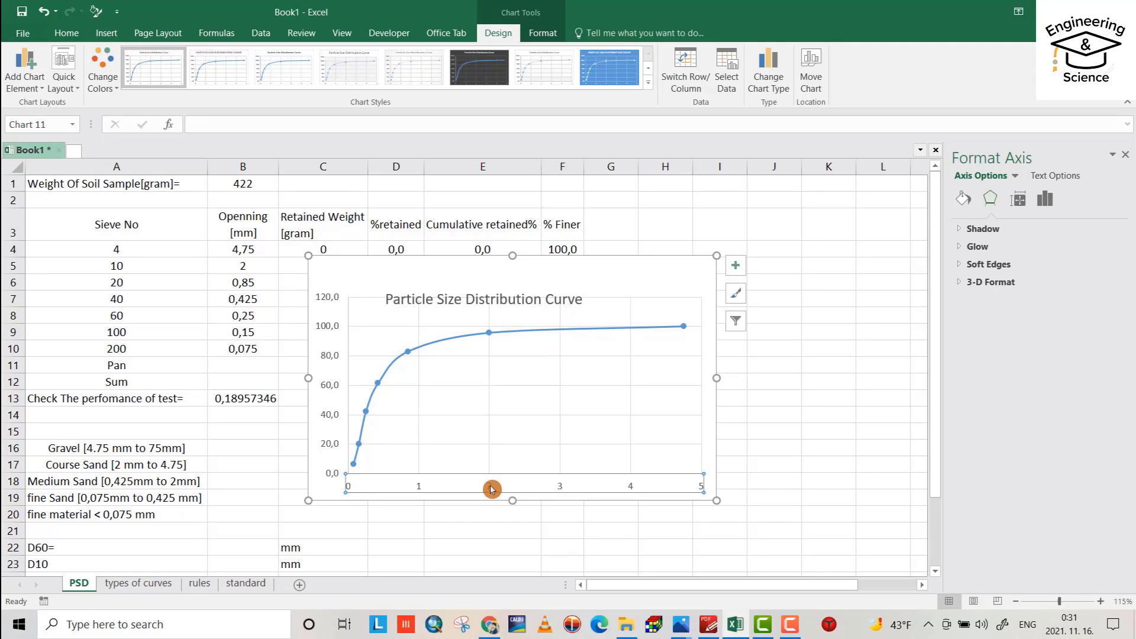
right_click(491, 489)
left_click(554, 475)
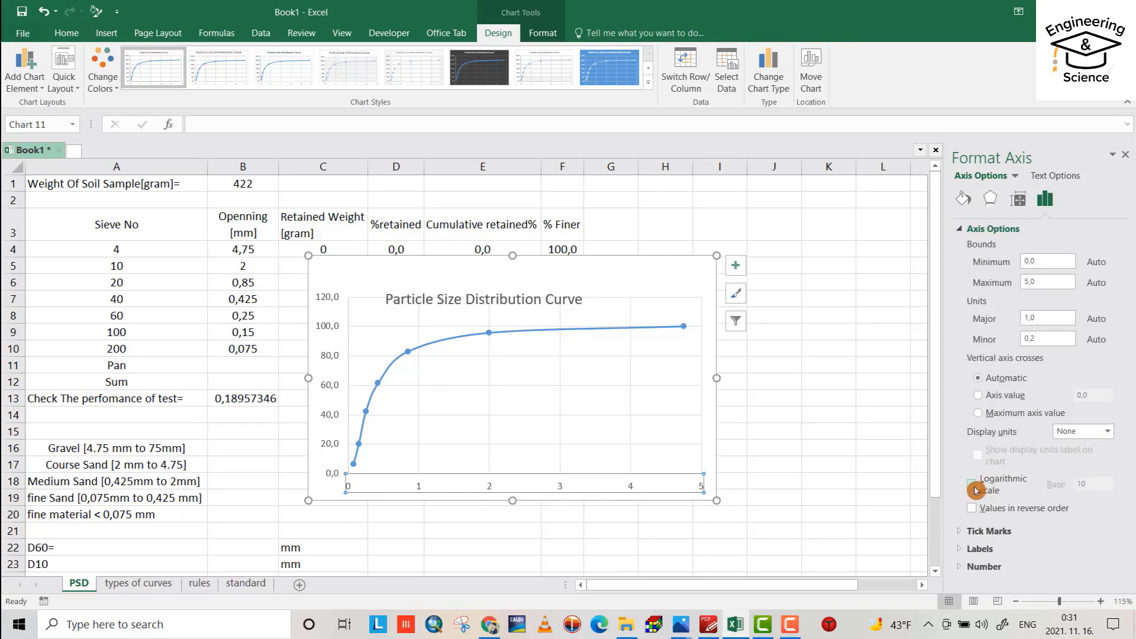
left_click(973, 484)
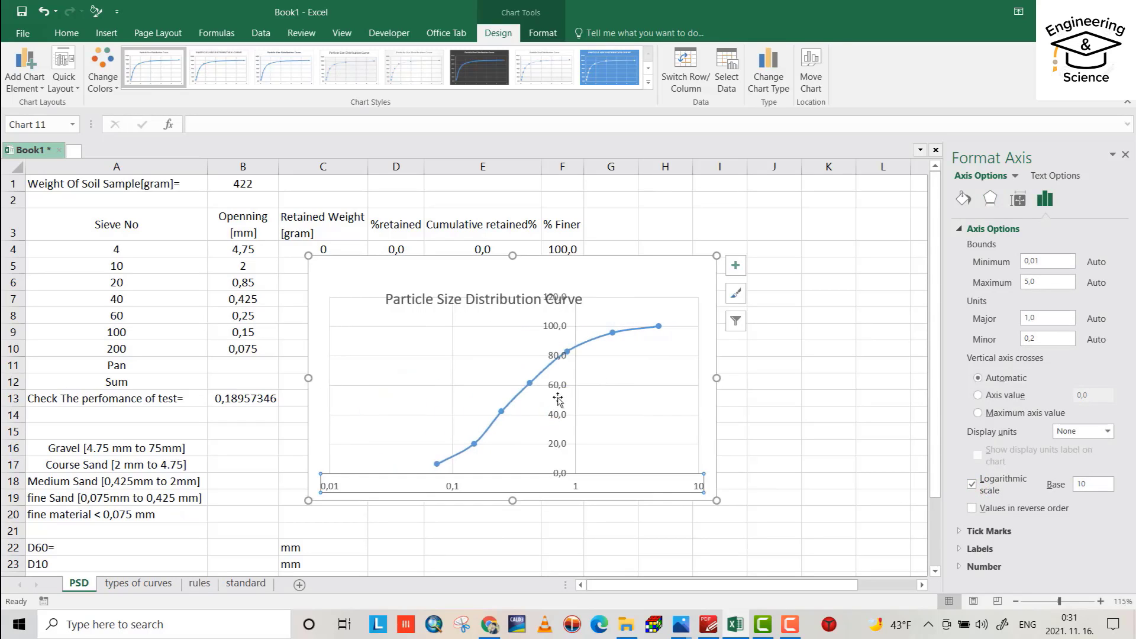
Step: Set the label position of the chart's vertical axis to Low
left_click(566, 419)
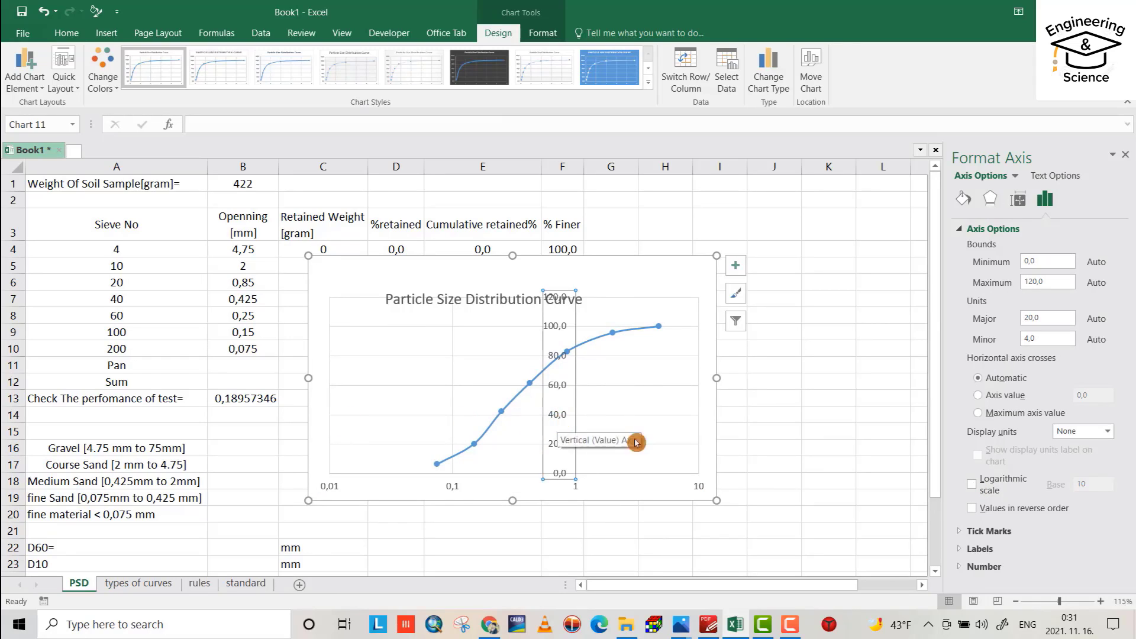
left_click(960, 553)
left_click(1092, 566)
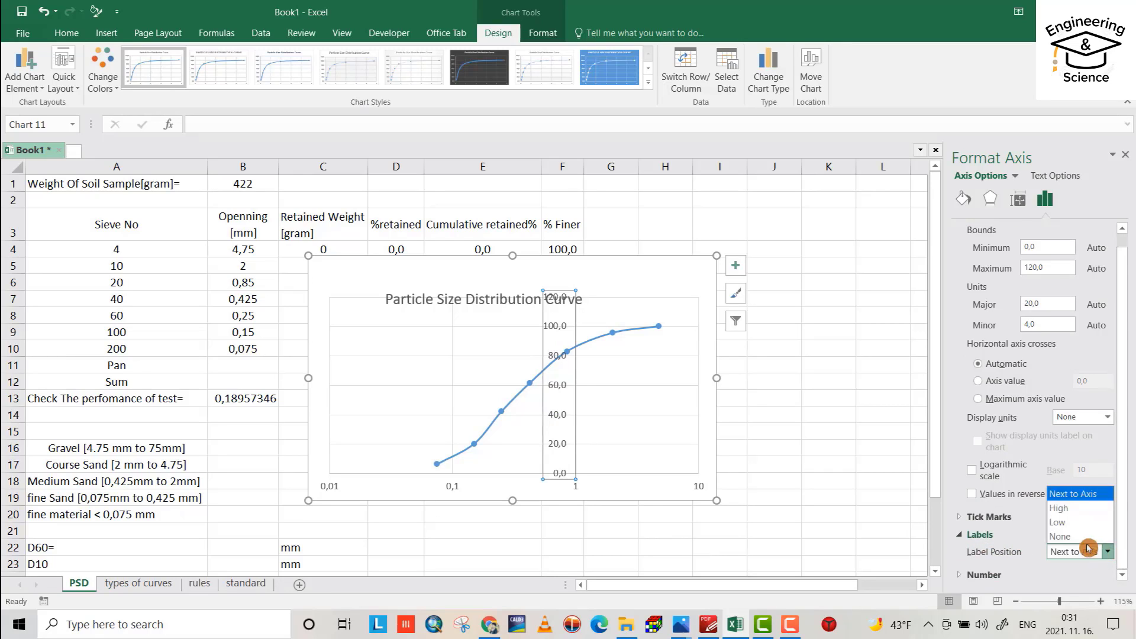
left_click(1063, 524)
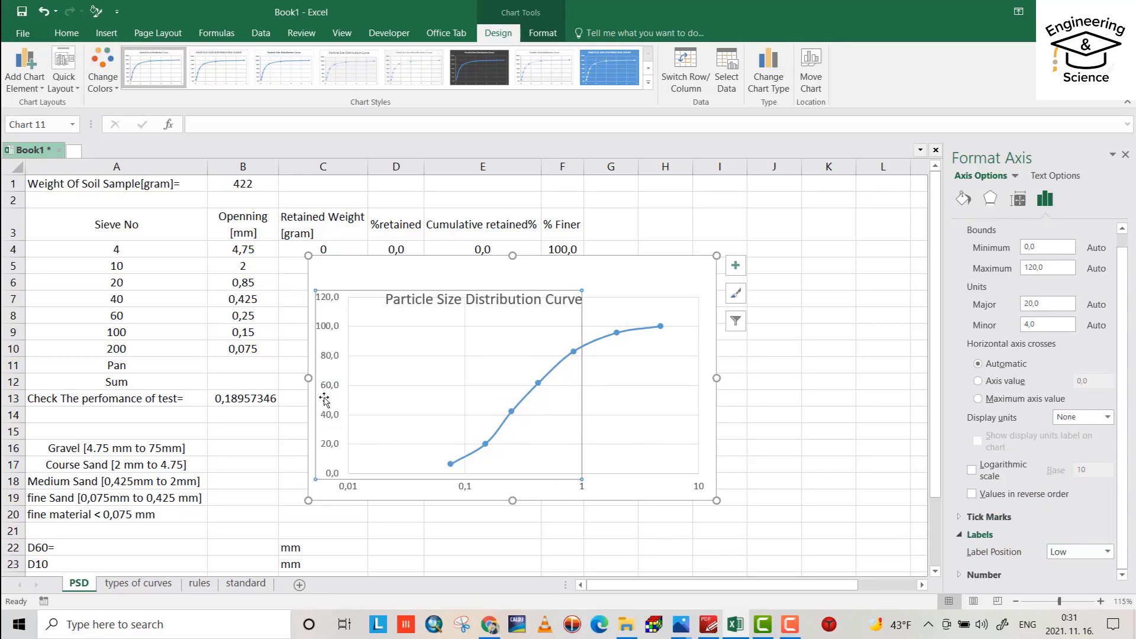
Step: Move the chart title above the plot area and shift the chart so its upper edge sits near row 7
left_click(511, 291)
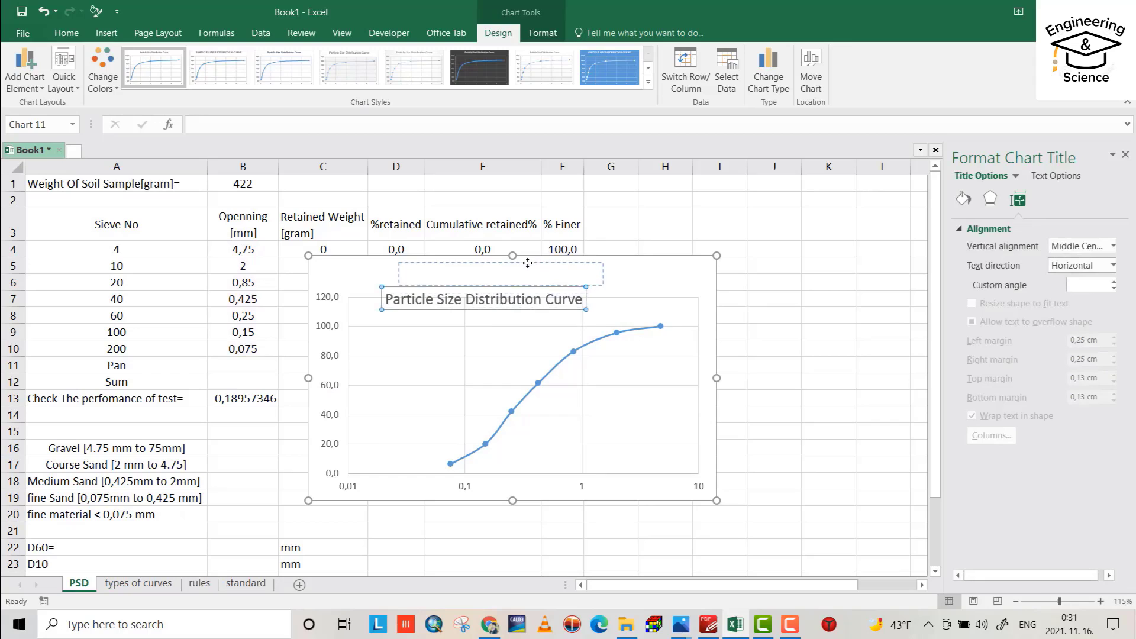
left_click_drag(661, 285, 793, 335)
Step: Add minor gridlines to the chart's horizontal axis and colour them black
left_click(710, 530)
right_click(711, 529)
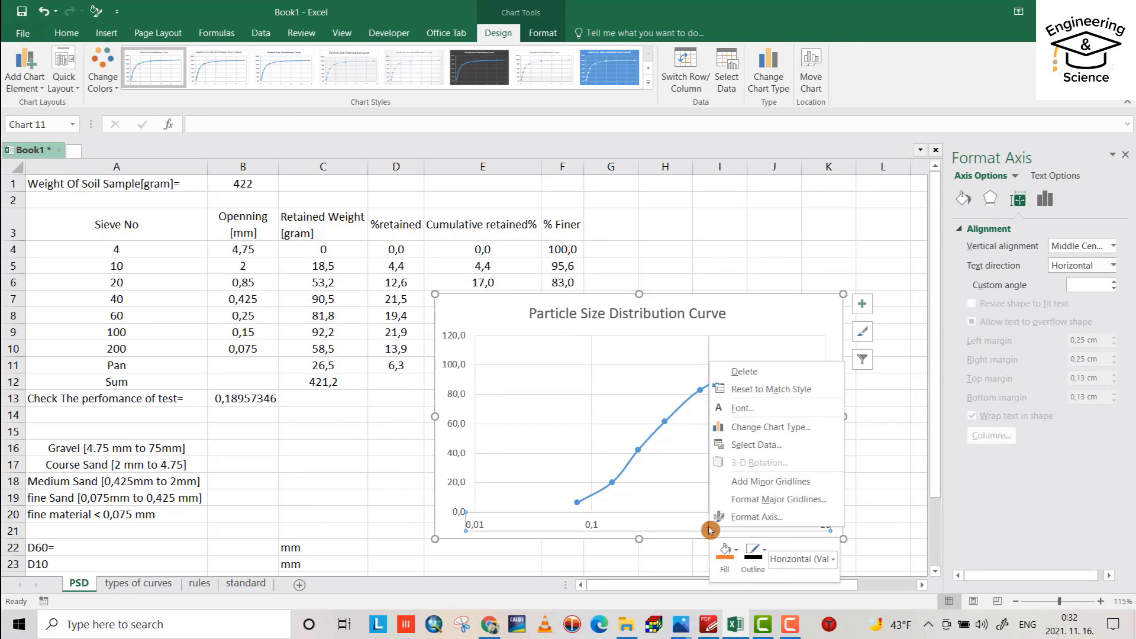
left_click(752, 482)
left_click(710, 523)
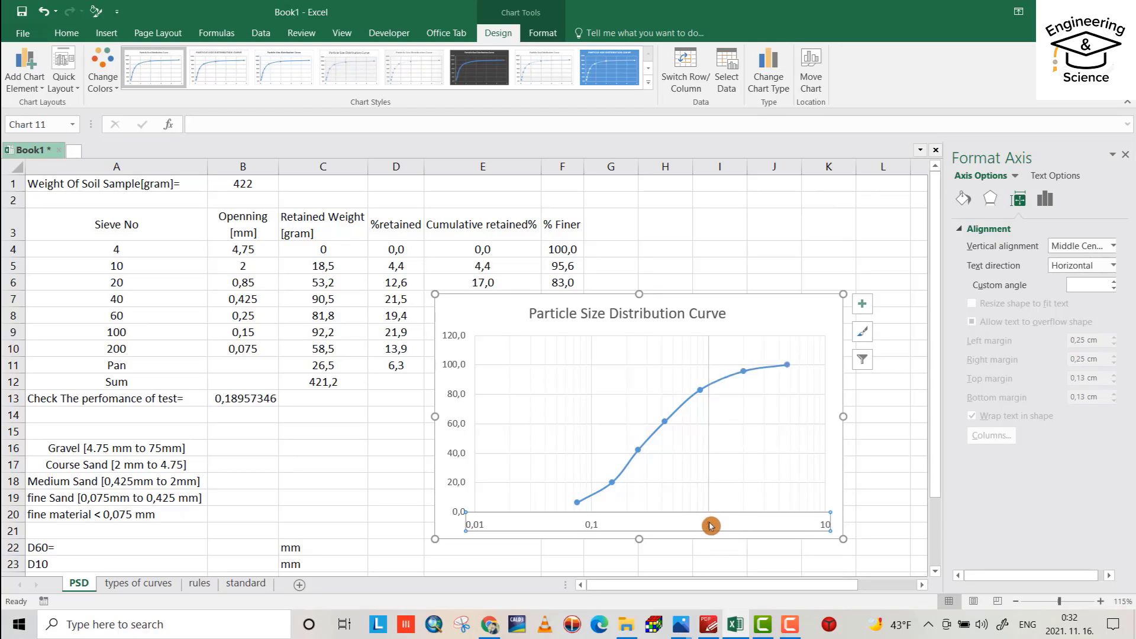
right_click(711, 525)
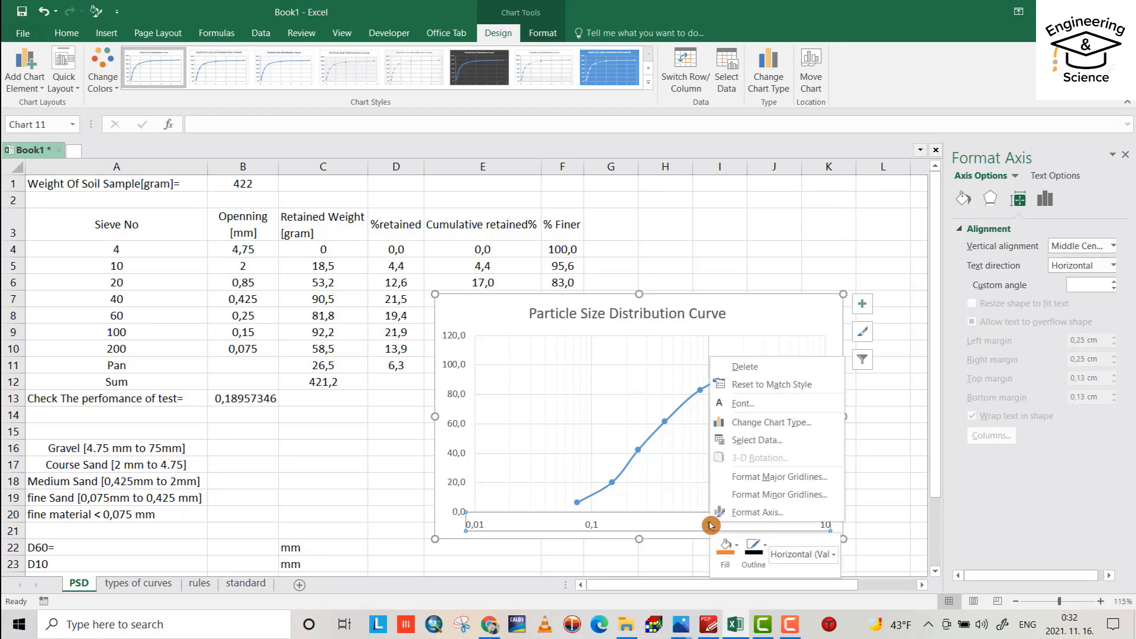
left_click(757, 496)
left_click(975, 228)
left_click(1100, 325)
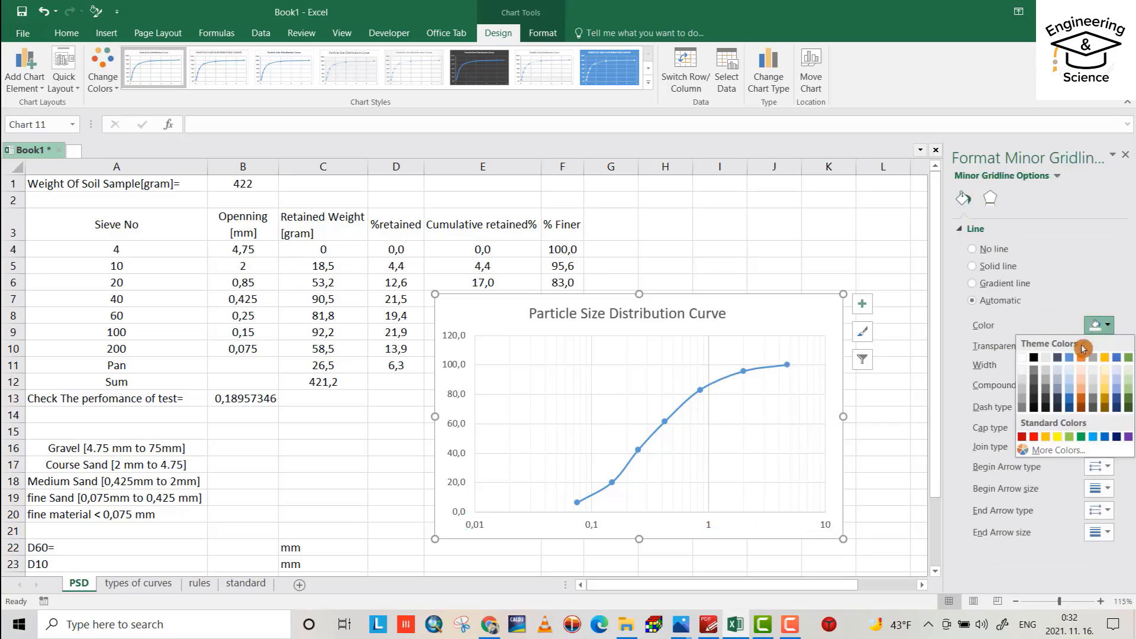
left_click(1036, 360)
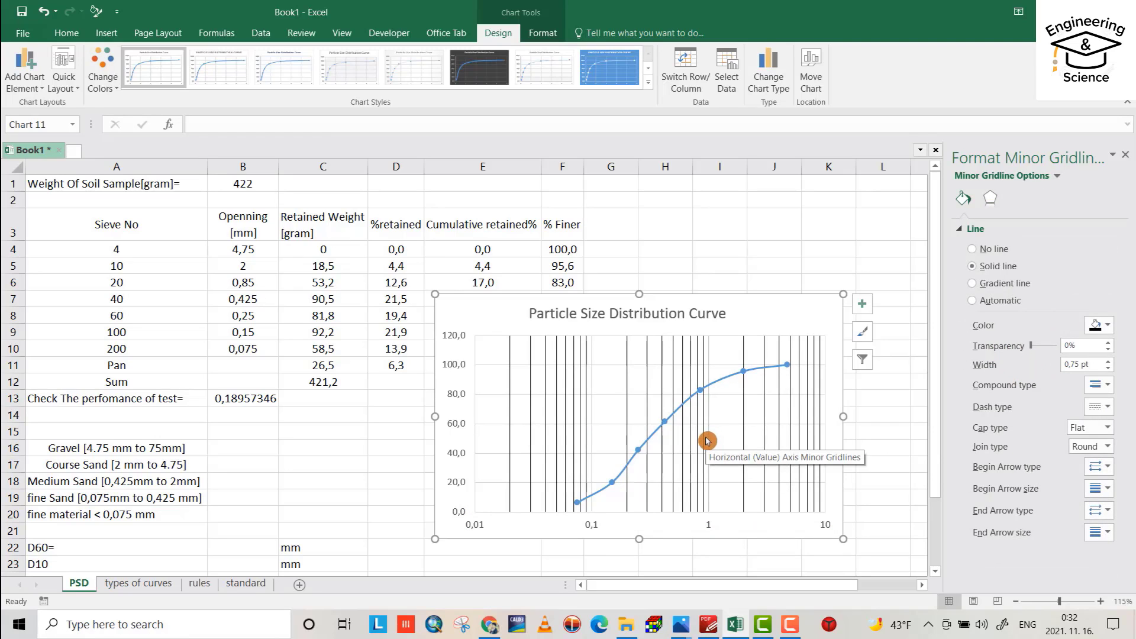
Step: Add minor gridlines to the chart's vertical axis and colour them dark blue
left_click(458, 455)
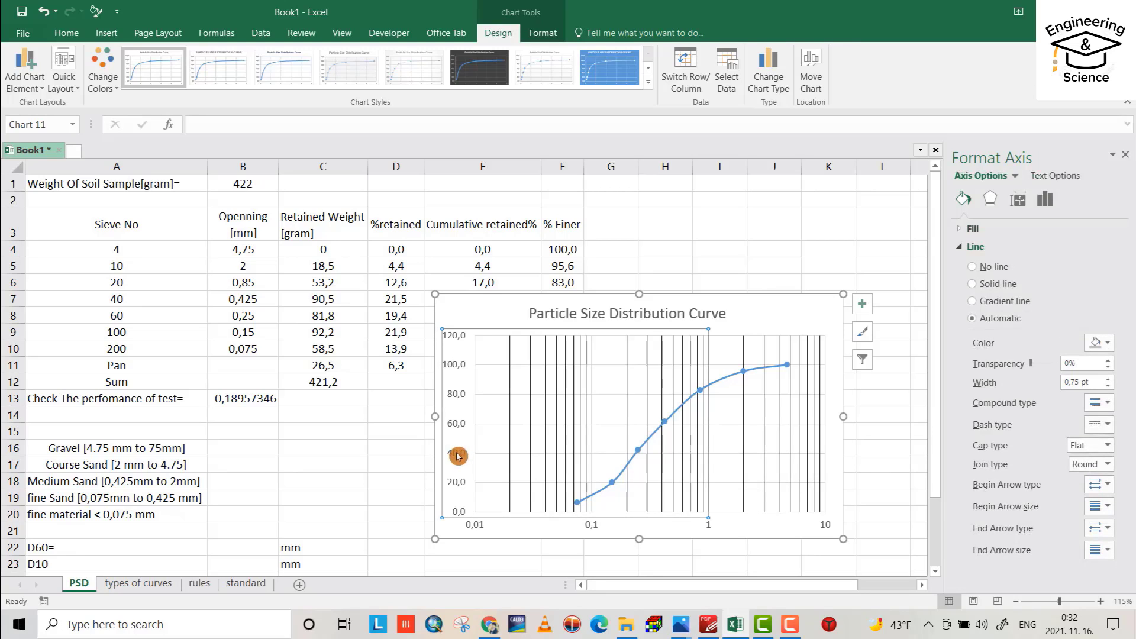
right_click(457, 455)
key("Escape")
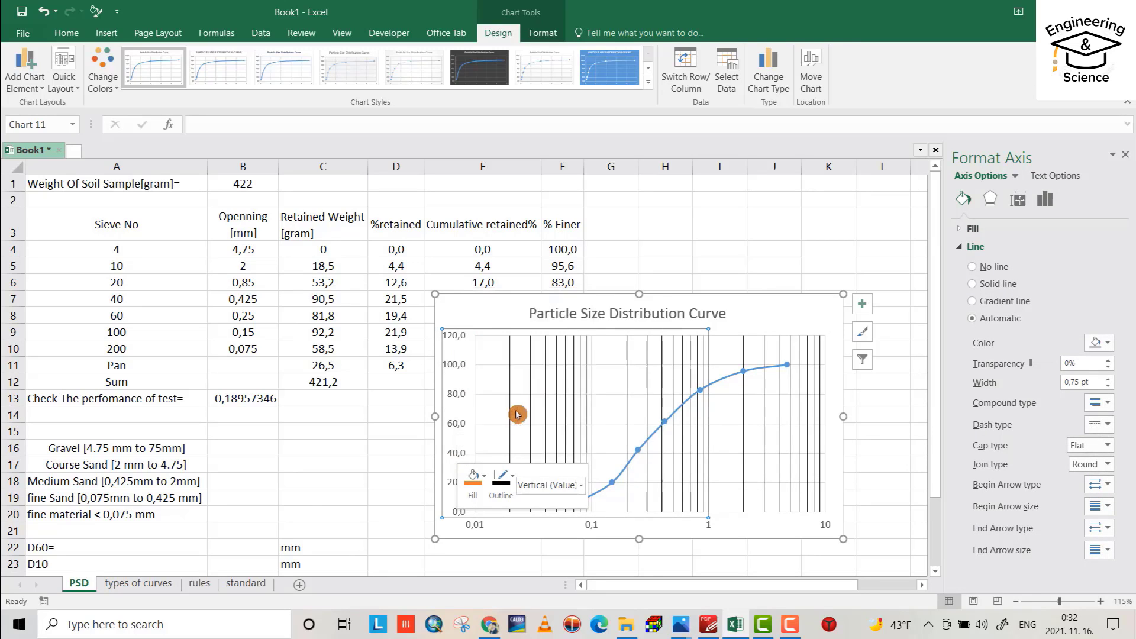
right_click(458, 425)
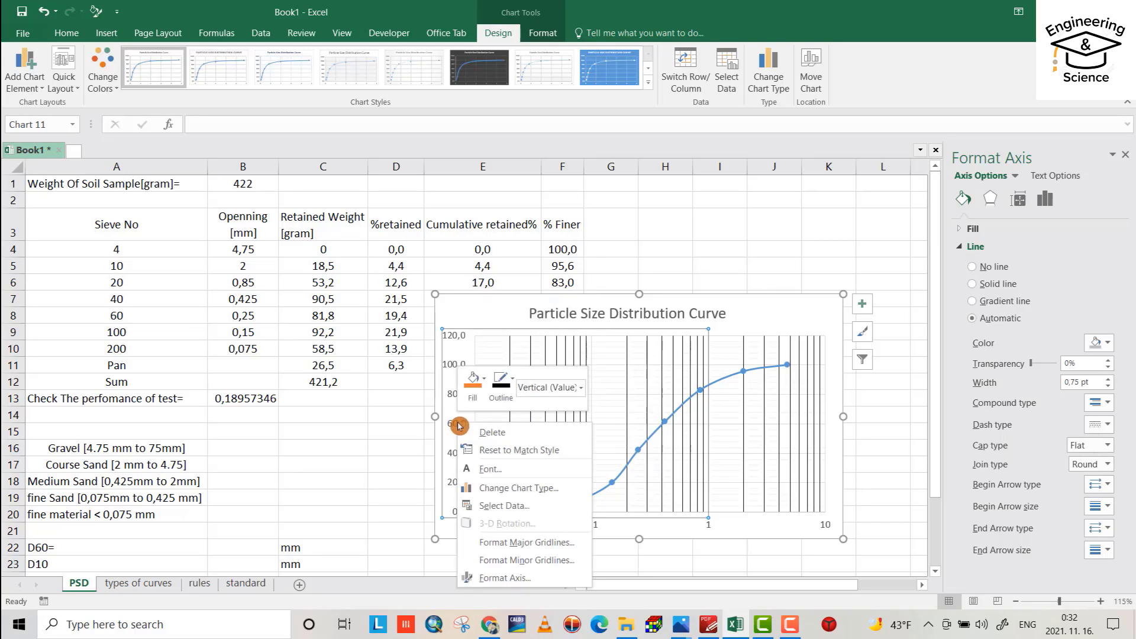
left_click(519, 561)
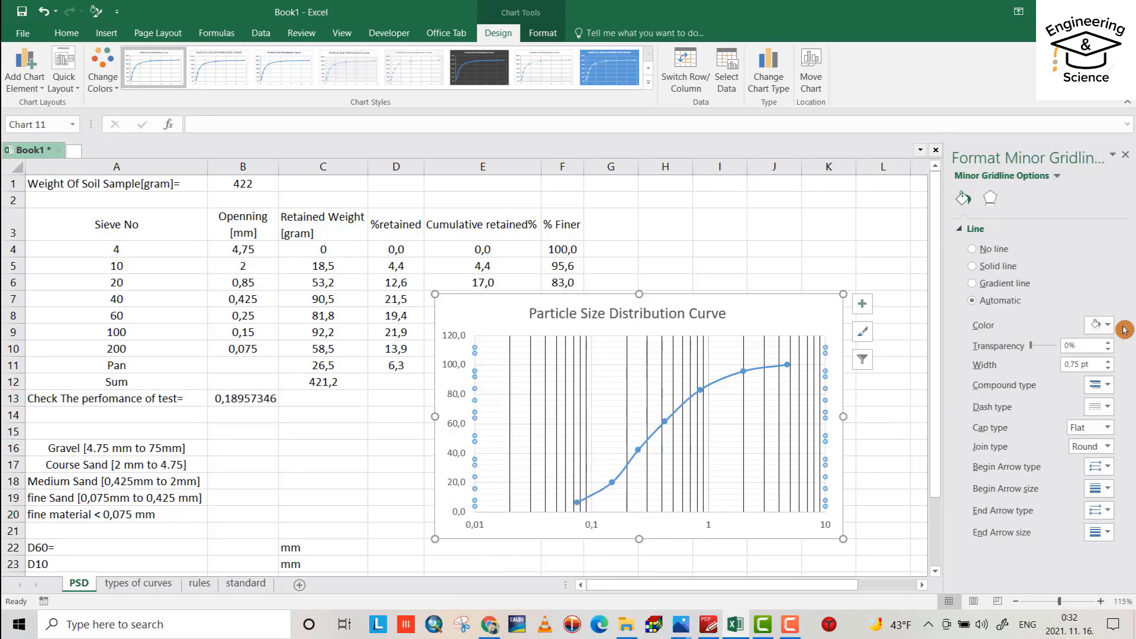
left_click(1104, 328)
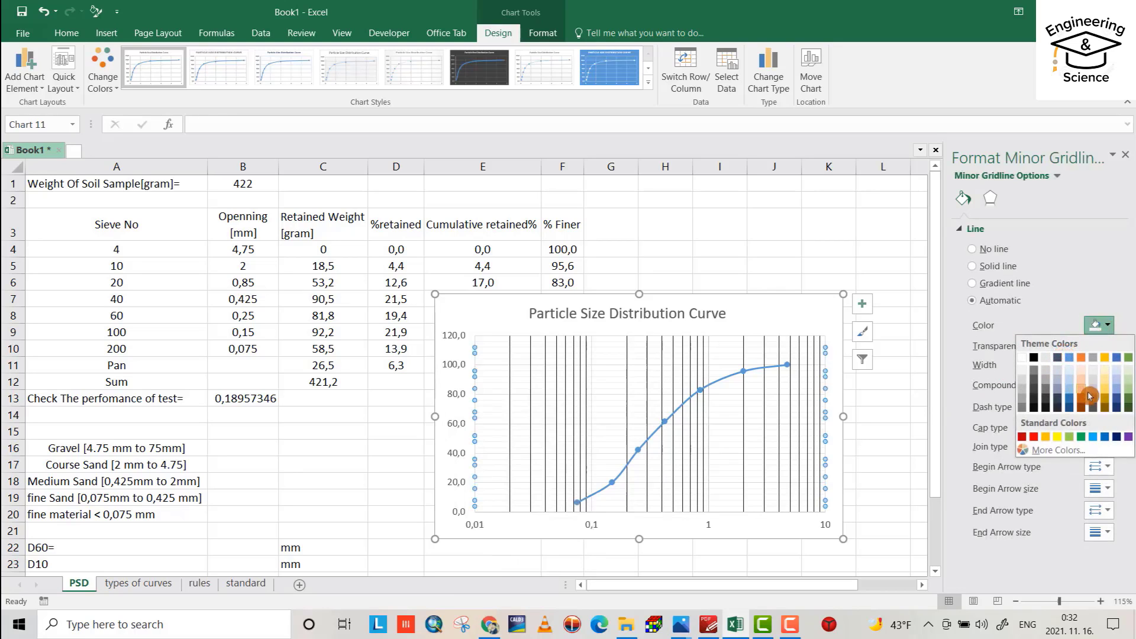
left_click(1069, 405)
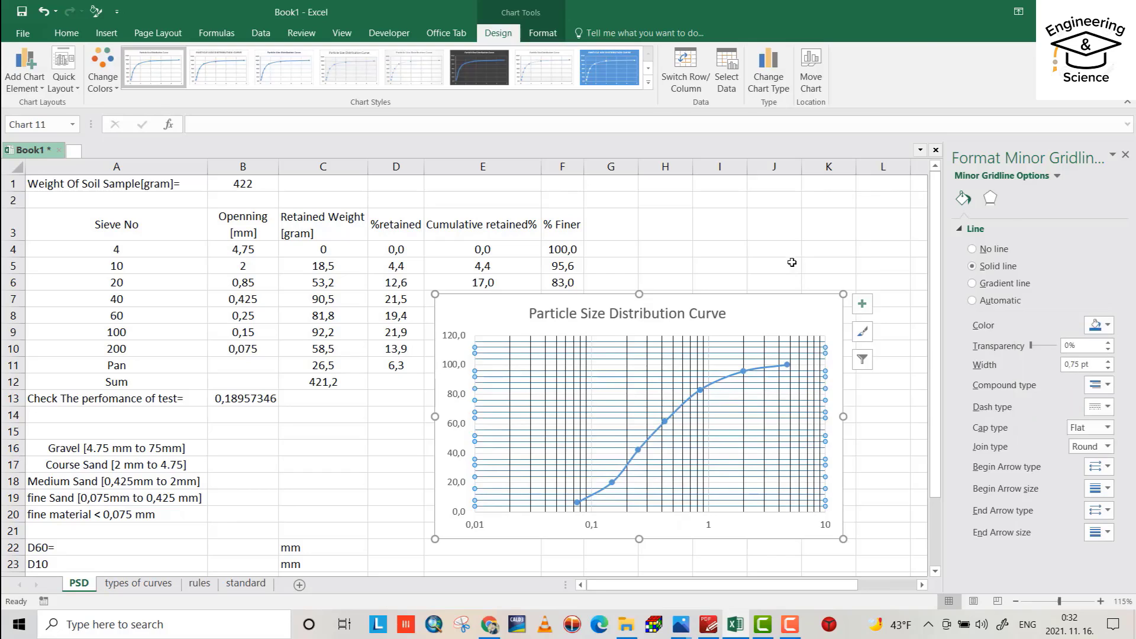
Step: Change the outline colour of the particle size distribution curve to black
left_click(716, 380)
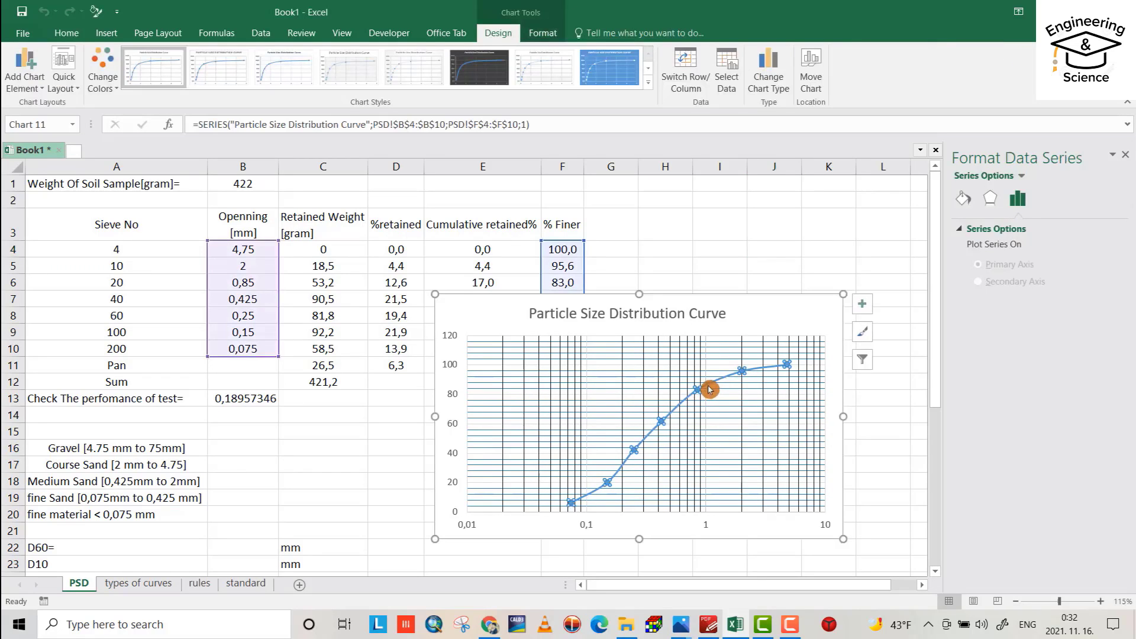
right_click(710, 389)
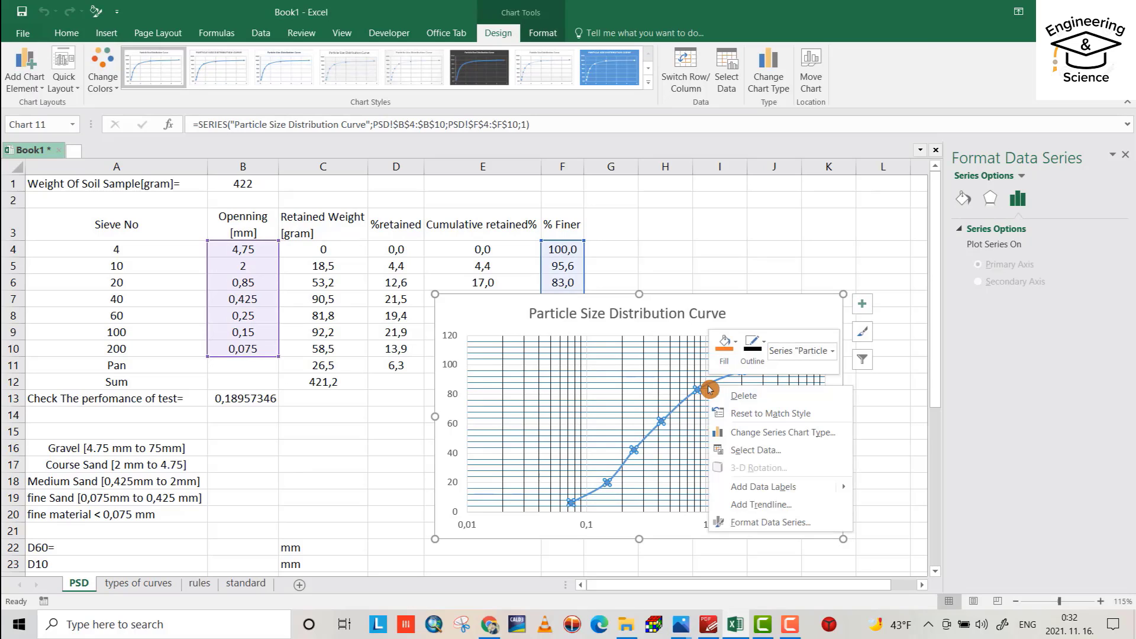
left_click(756, 346)
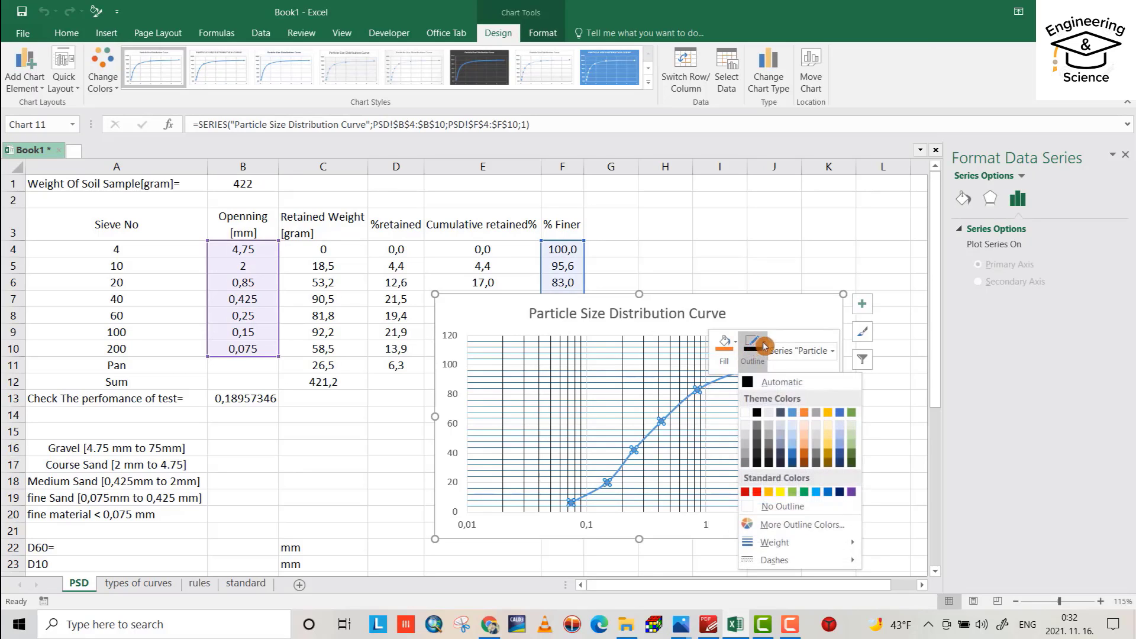
left_click(780, 410)
left_click(835, 380)
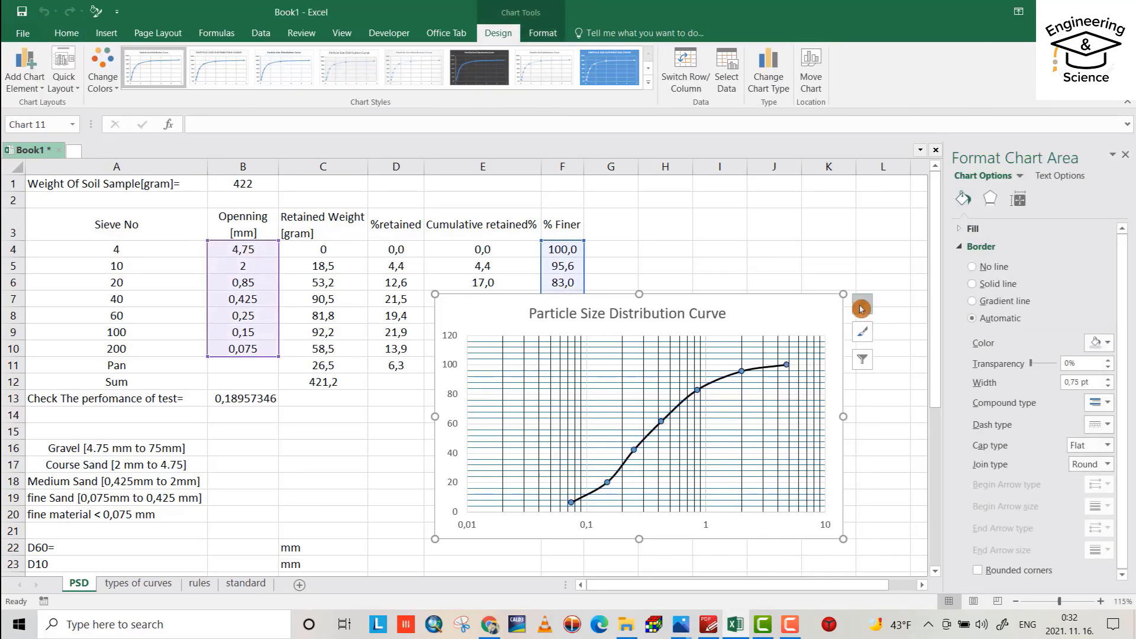
Step: Add bold axis titles to the chart: %Finer for the vertical axis and Sieve Size [mm] for the horizontal axis
left_click(861, 308)
left_click(895, 332)
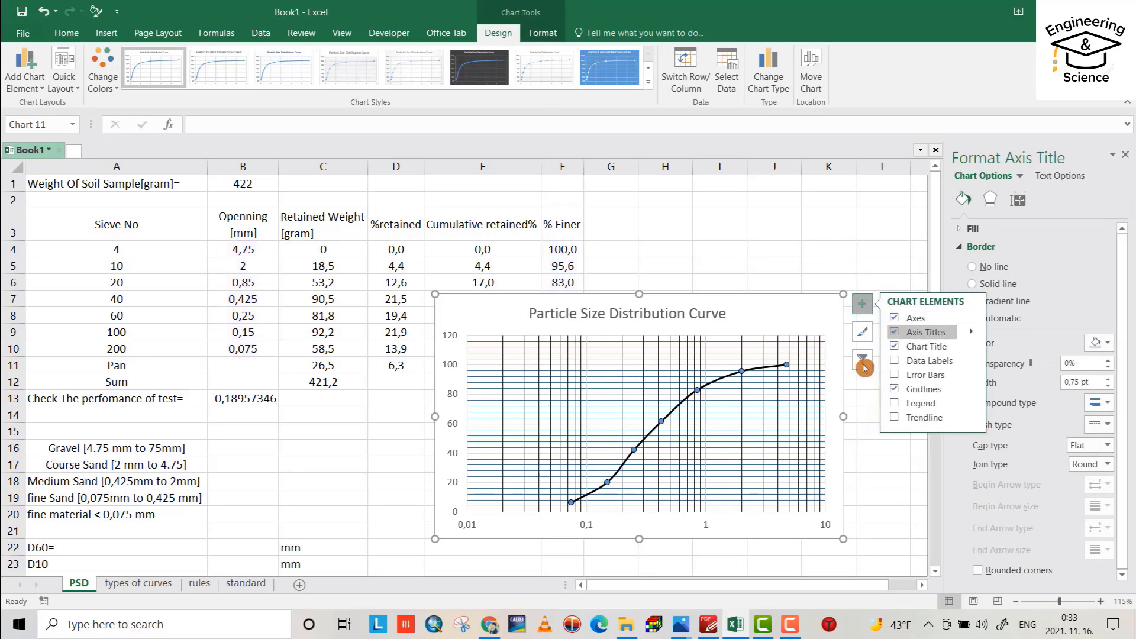
left_click(461, 414)
type("%Finer")
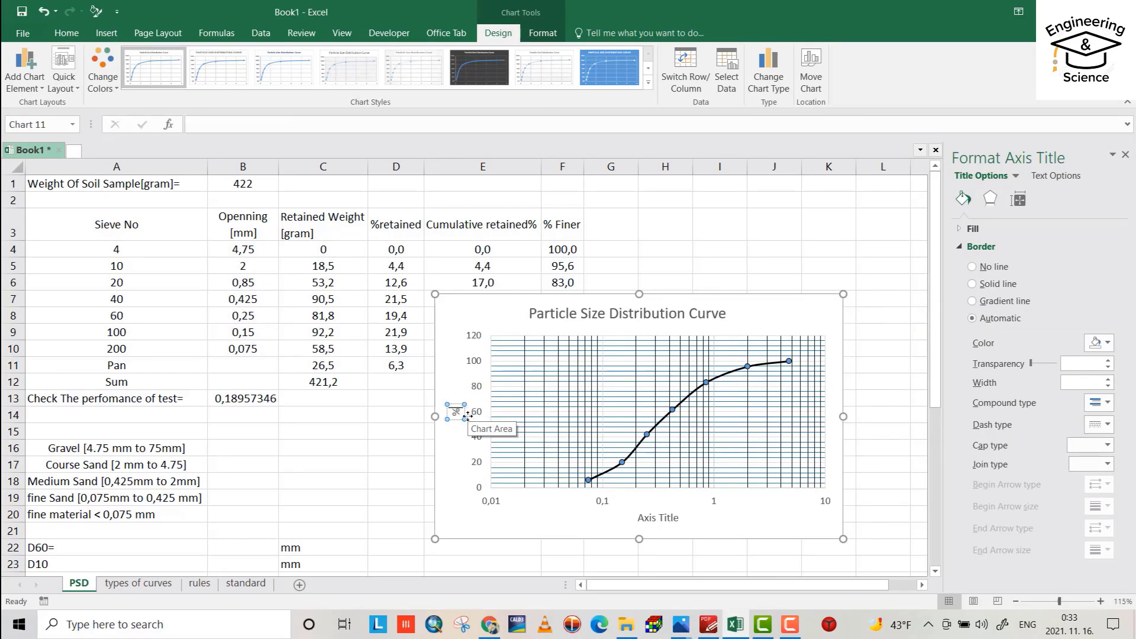
triple_click(456, 412)
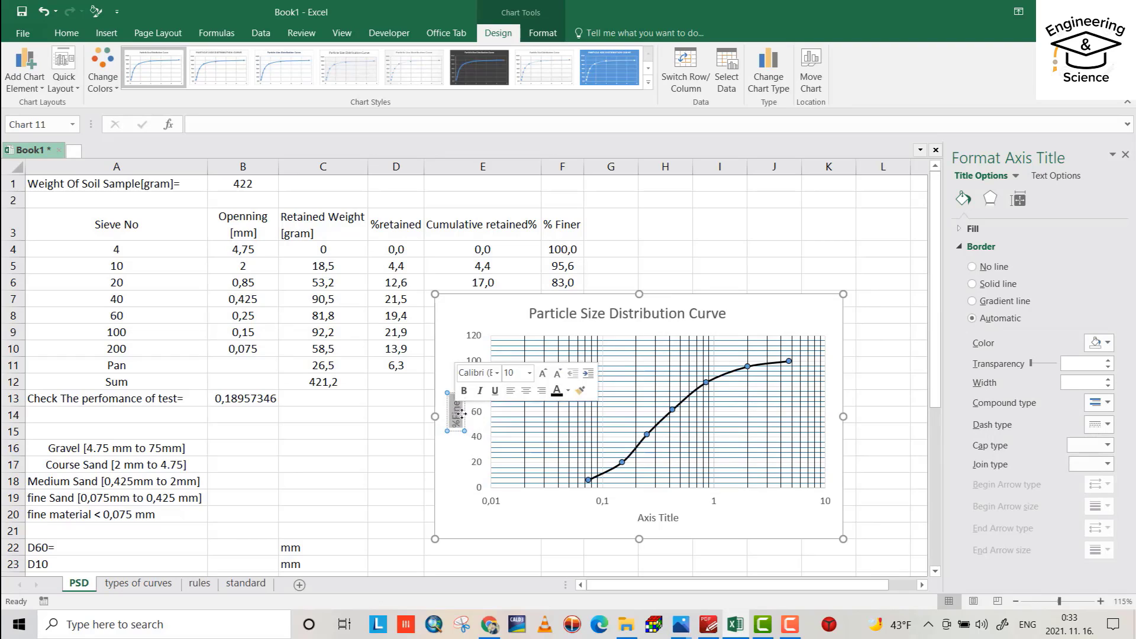
left_click(464, 390)
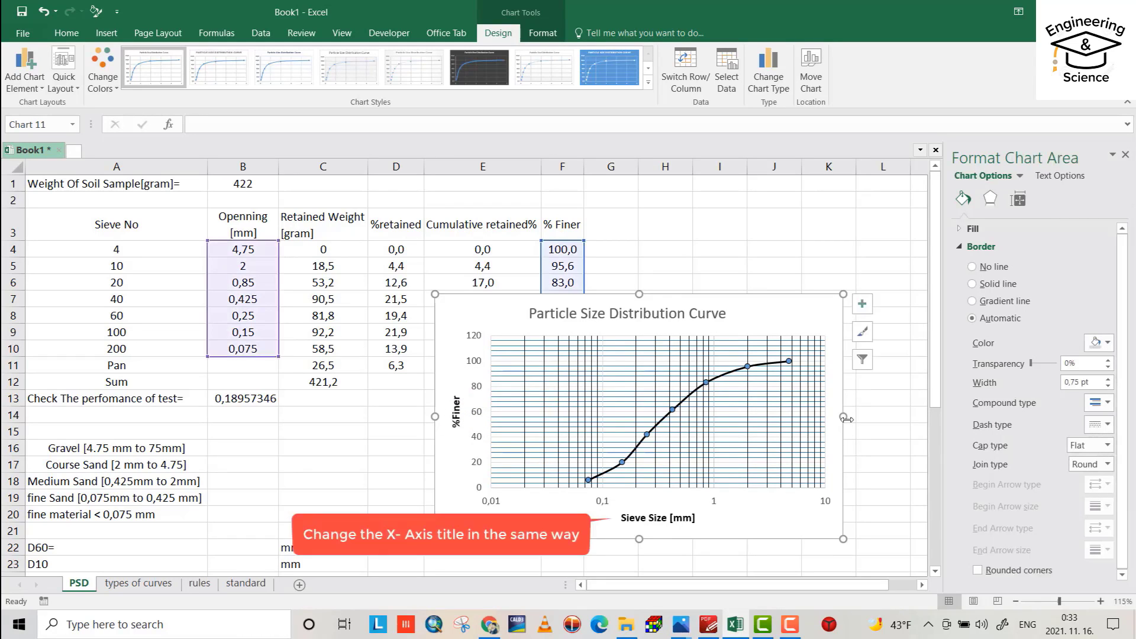
Step: Widen the chart to about column L and move it up so its upper edge sits near row 3
left_click_drag(848, 419, 908, 419)
left_click_drag(876, 521, 864, 440)
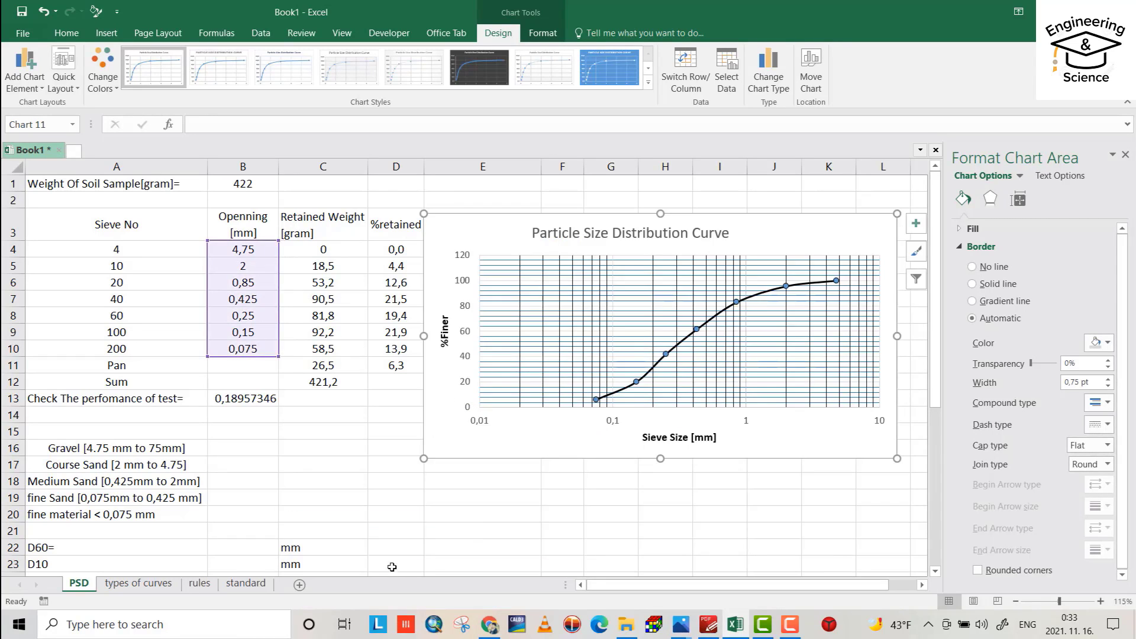
Step: Examine the grain size limits of the soil classification systems on the standard sheet
left_click(246, 584)
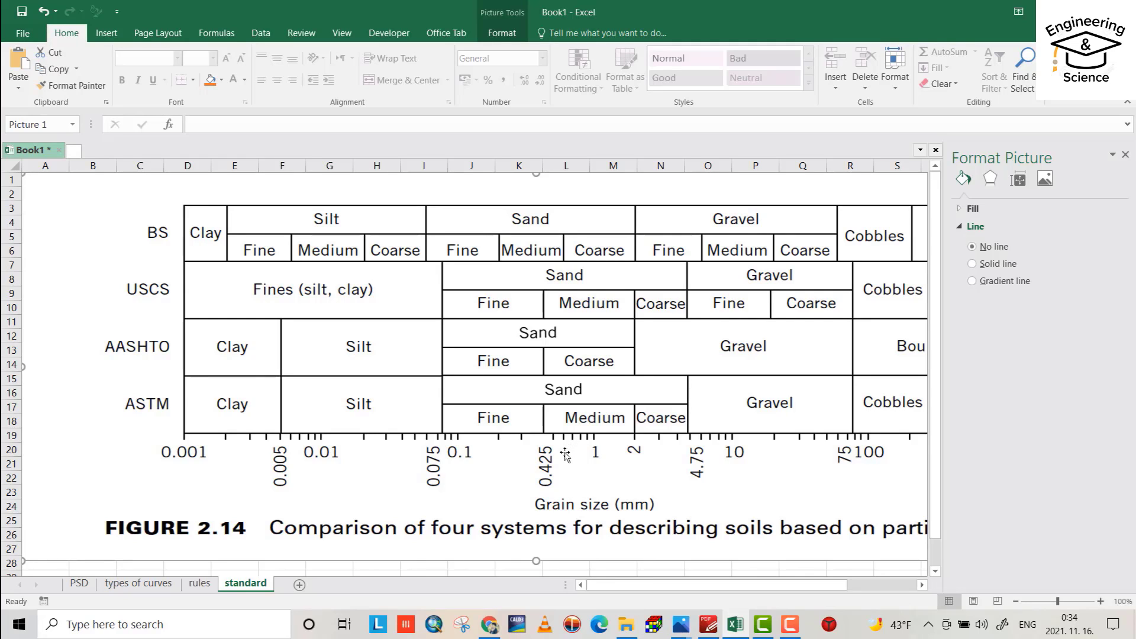
left_click(542, 395)
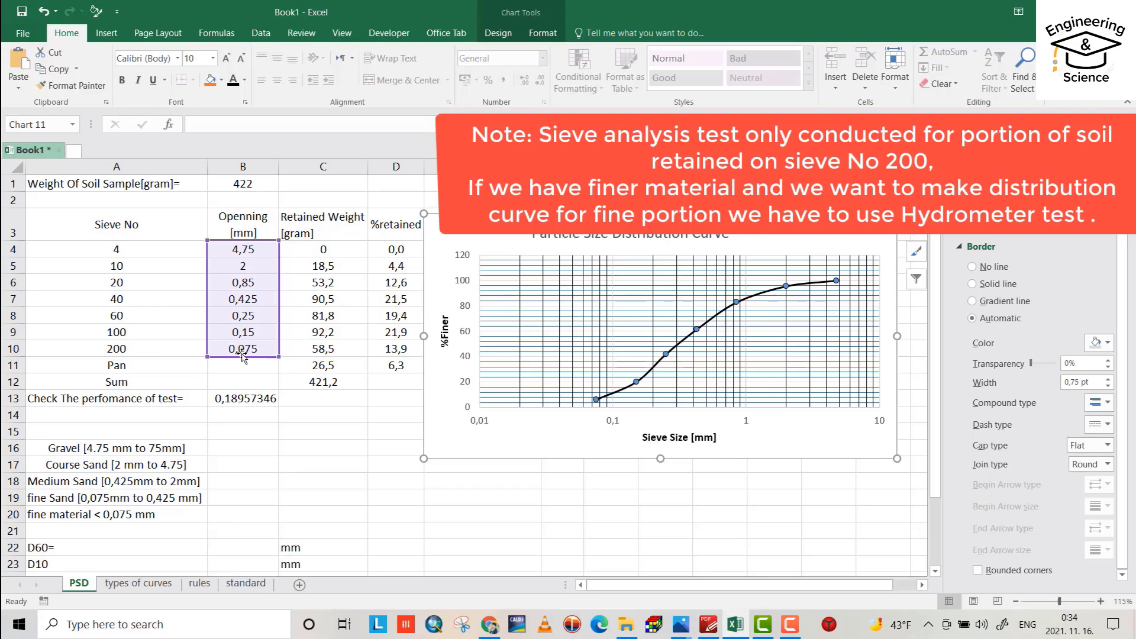
Step: Move the chart below the sieve data table and calculate the course sand percentage in B17 as =F4-F5
left_click_drag(483, 241, 471, 414)
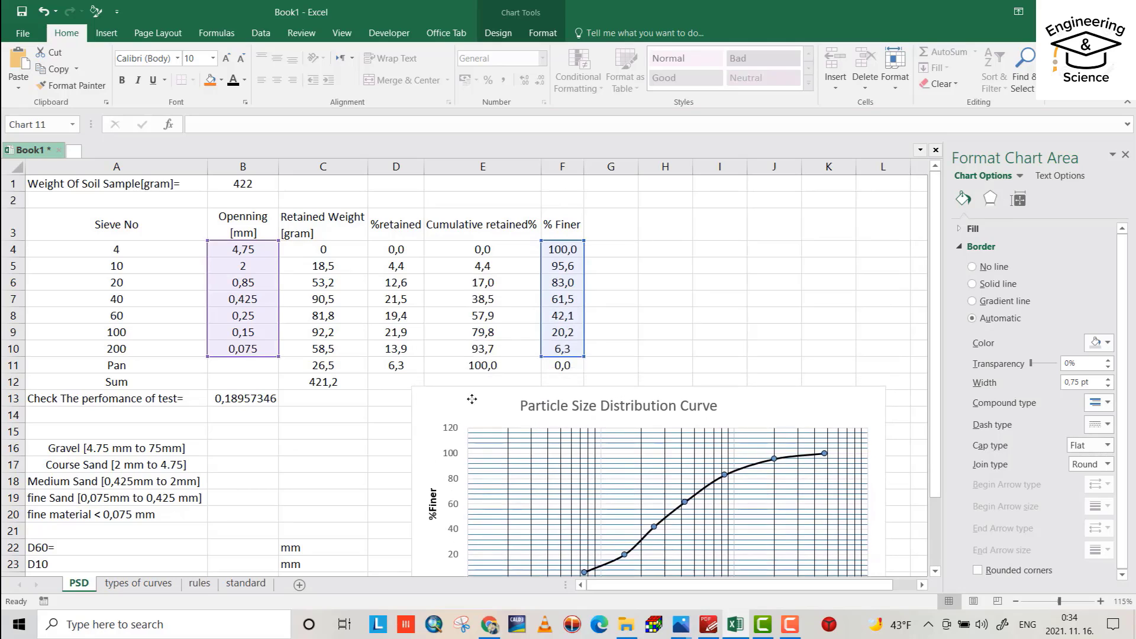
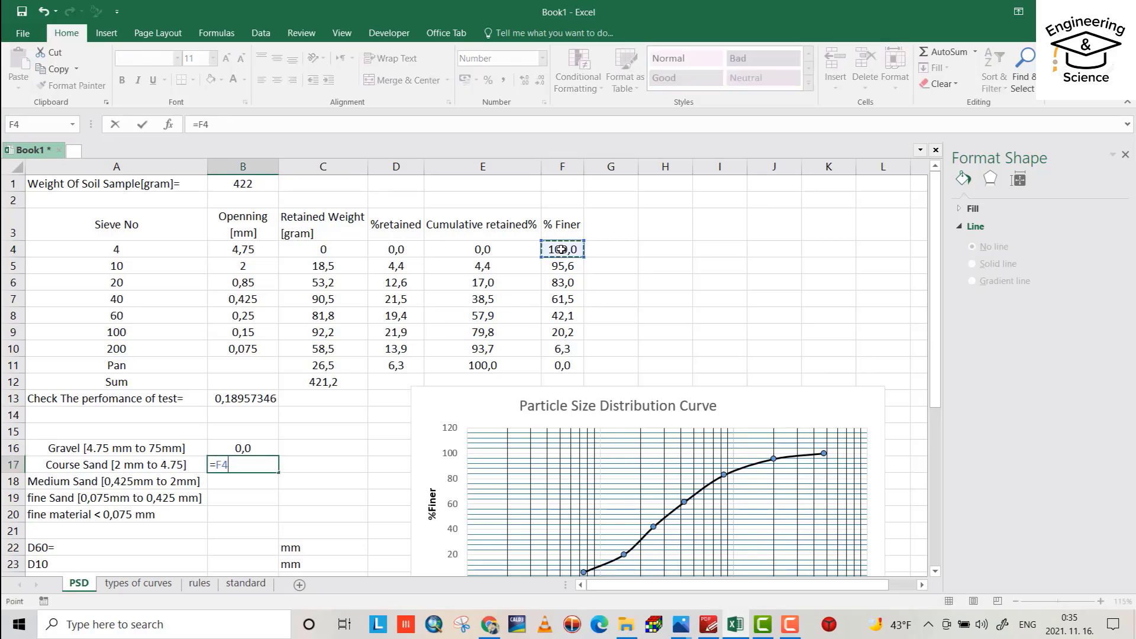
type("-")
left_click(562, 267)
key("Return")
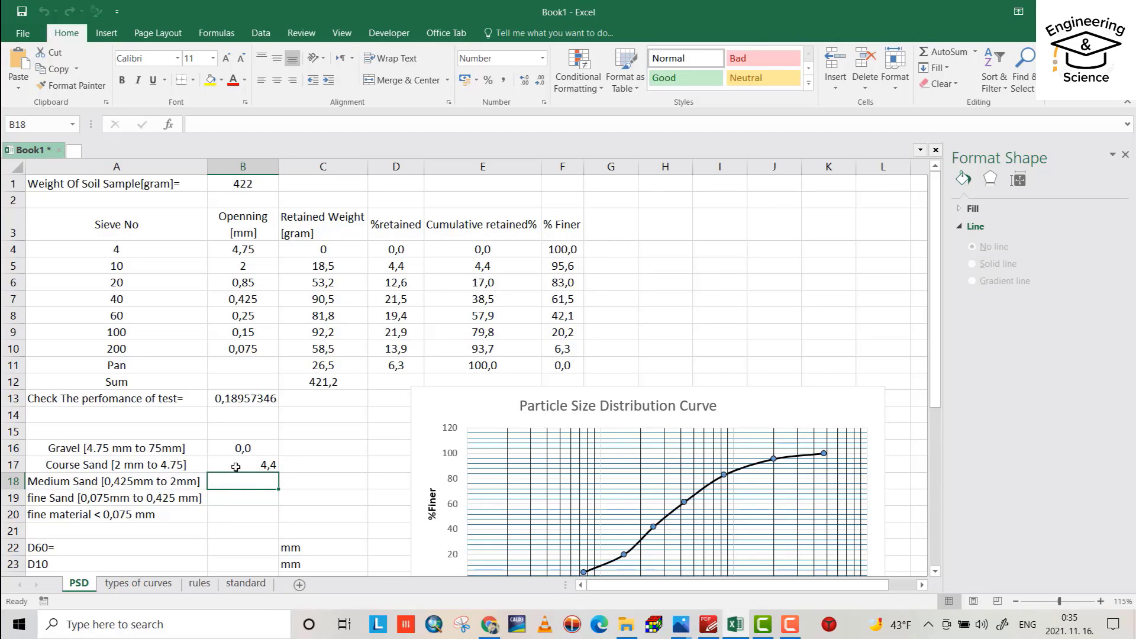
Step: Calculate the medium sand percentage in B18 with the formula =F5-F7
type("=")
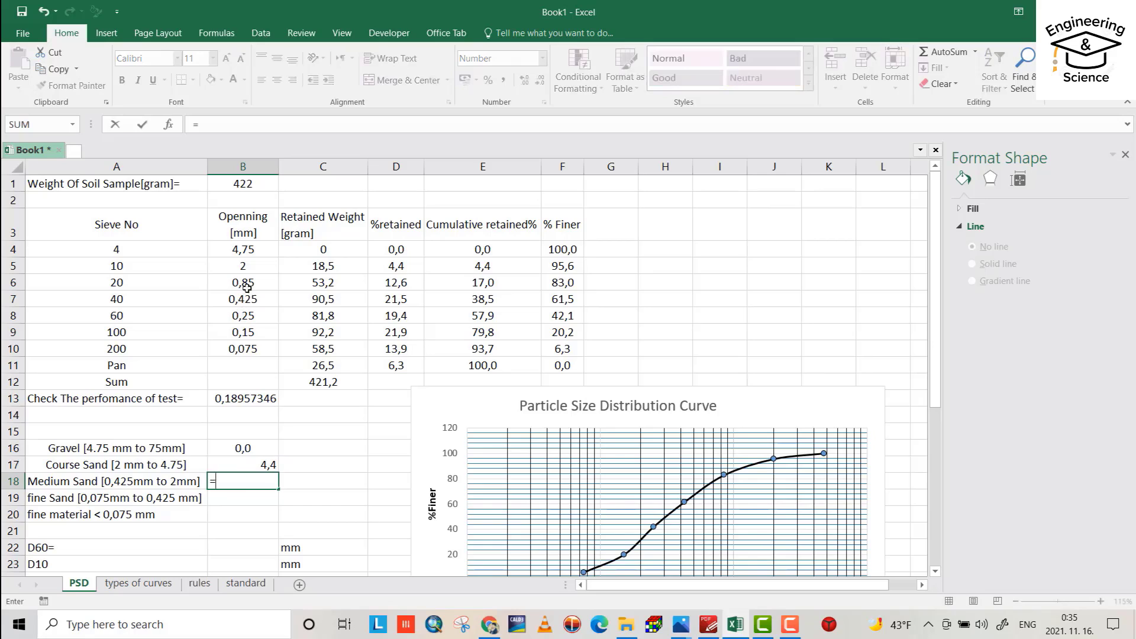
left_click(556, 267)
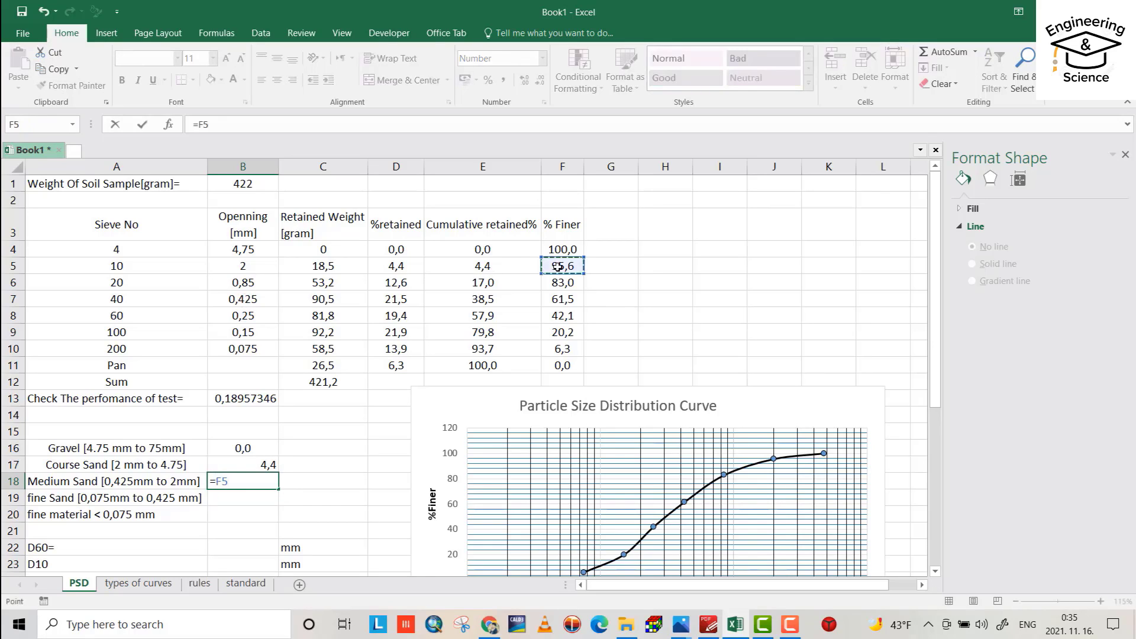
type("-")
left_click(568, 303)
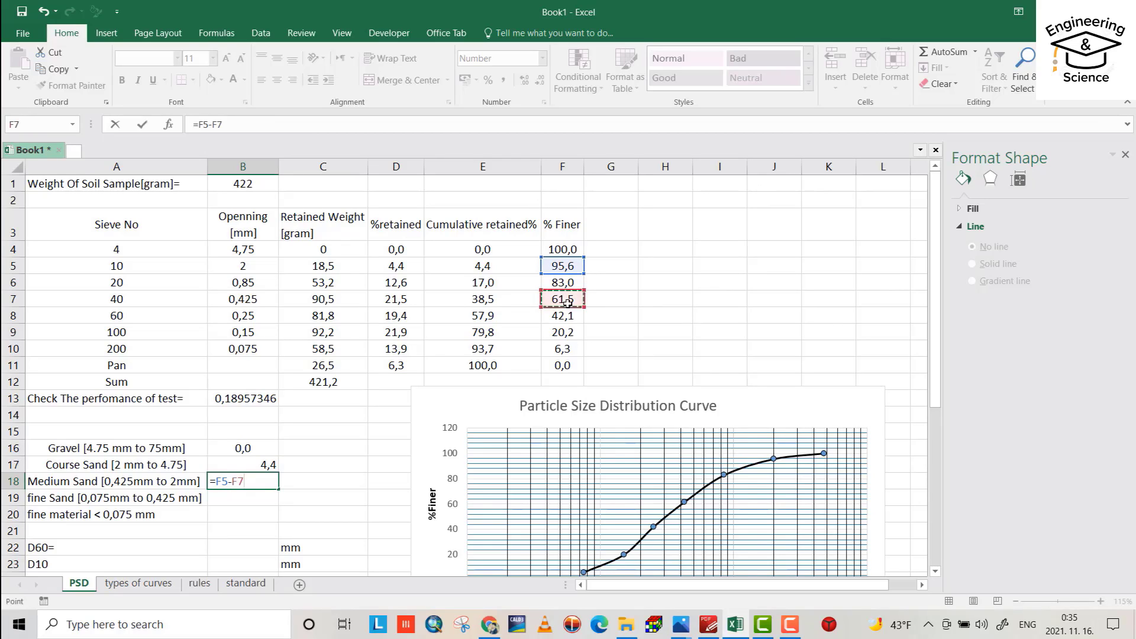
key("Return")
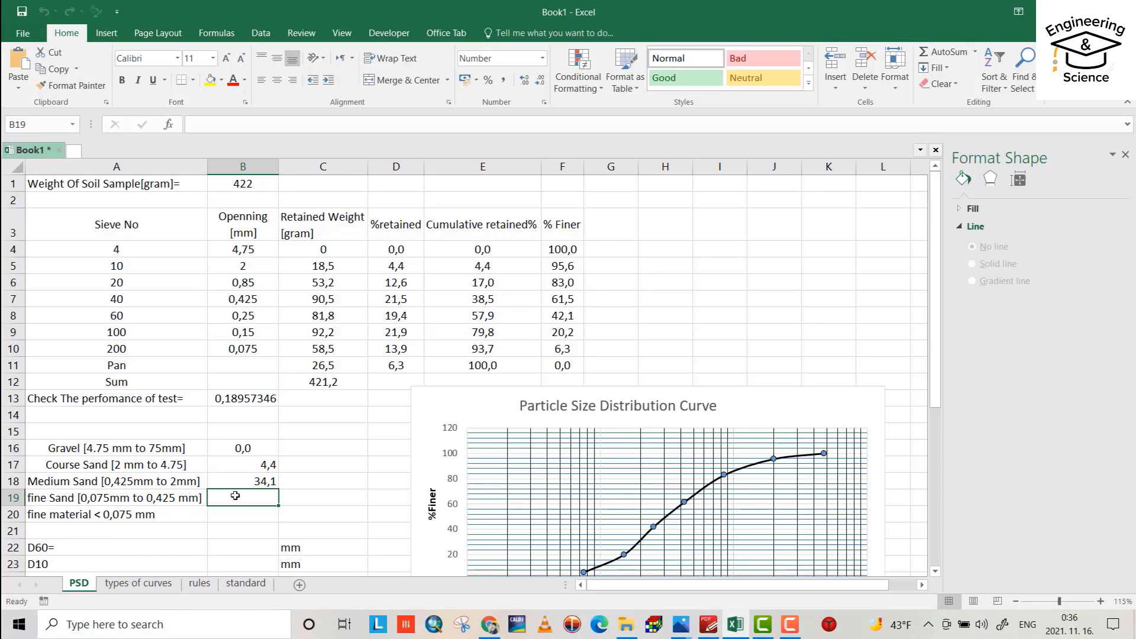
Step: Calculate the fine sand percentage in B19 with the formula =F7-F10
type("=")
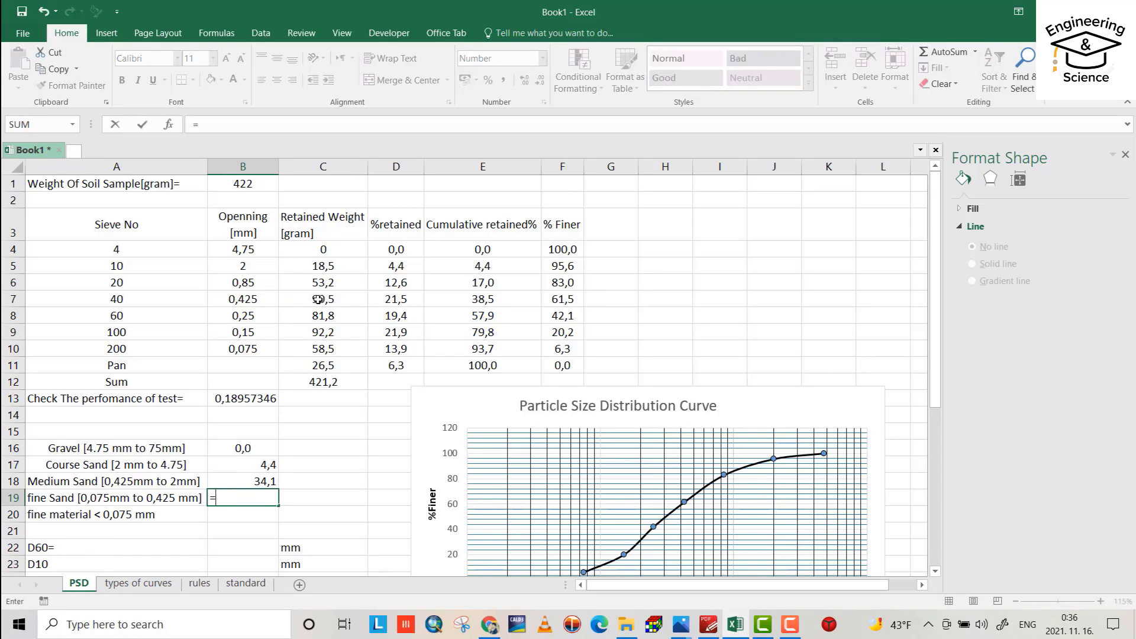
left_click(555, 298)
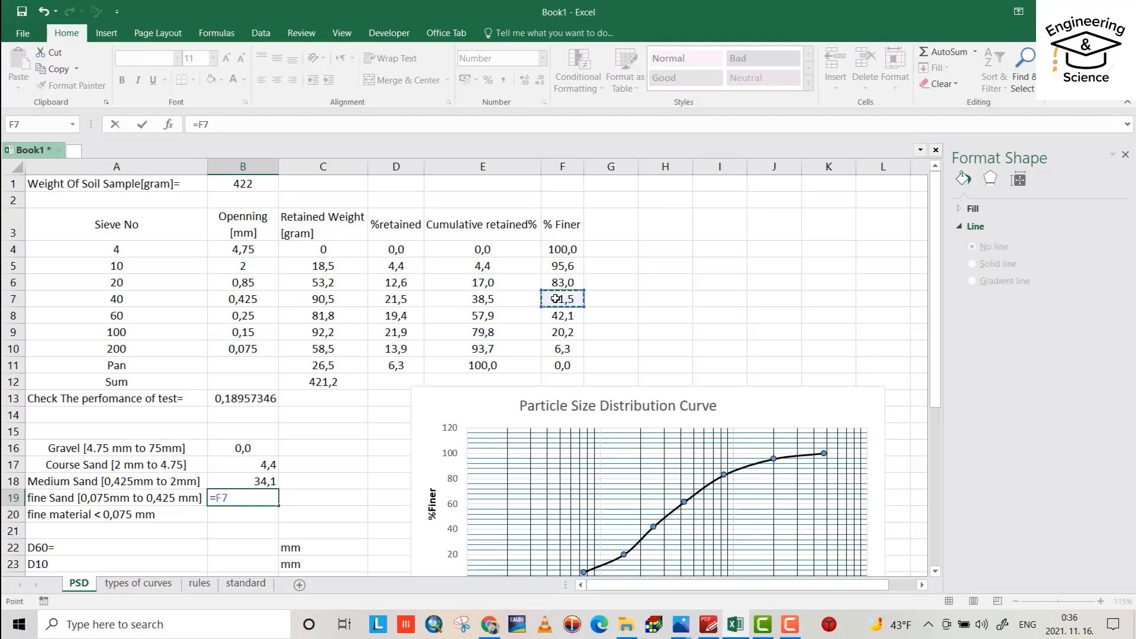
type("-")
left_click(549, 347)
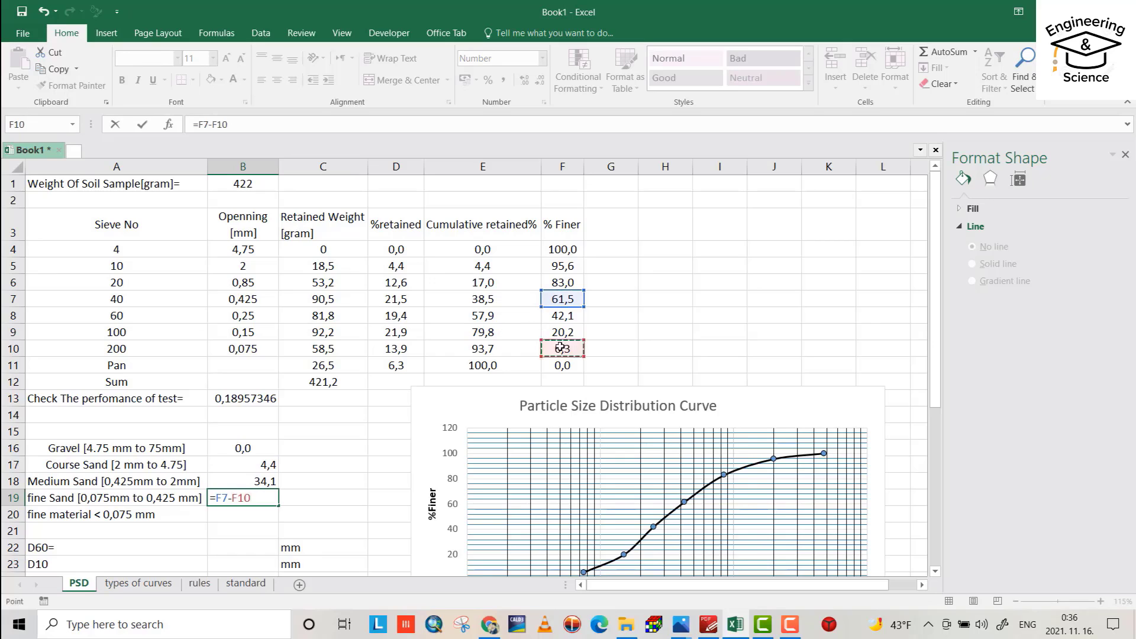
key("Return")
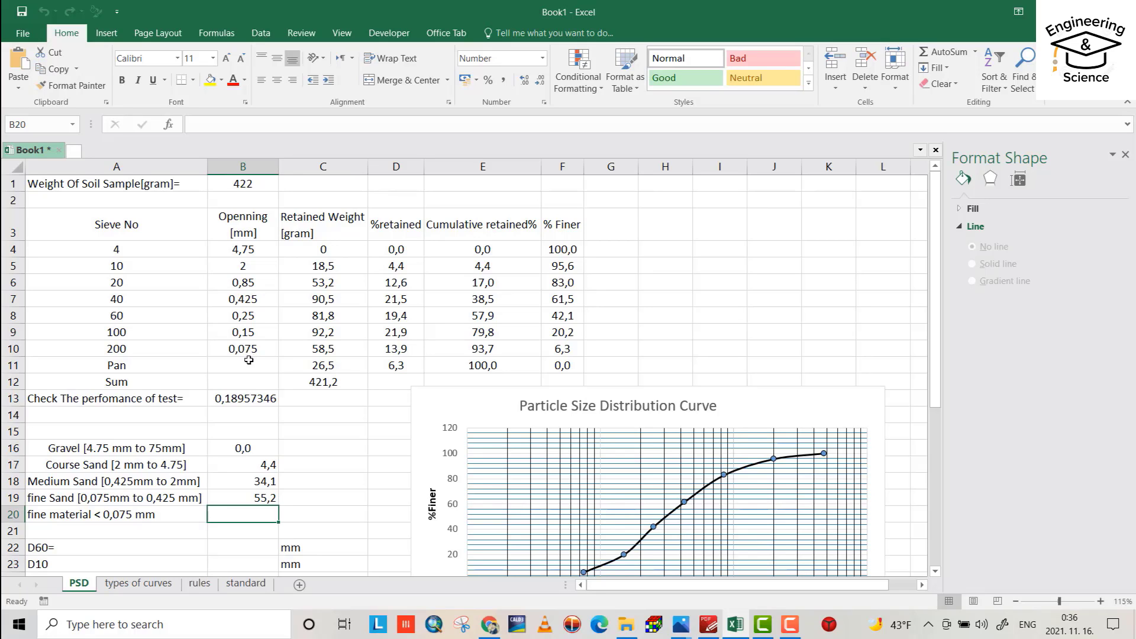
Step: Fill in the fine material percentage in B20 by referencing the No. 200 sieve's % Finer value, =F10
type("=")
left_click(562, 349)
key("Return")
Step: Review the plotted curve and compare it with the reference gradation curves on the types of curves sheet
scroll(839, 420, "down", 3)
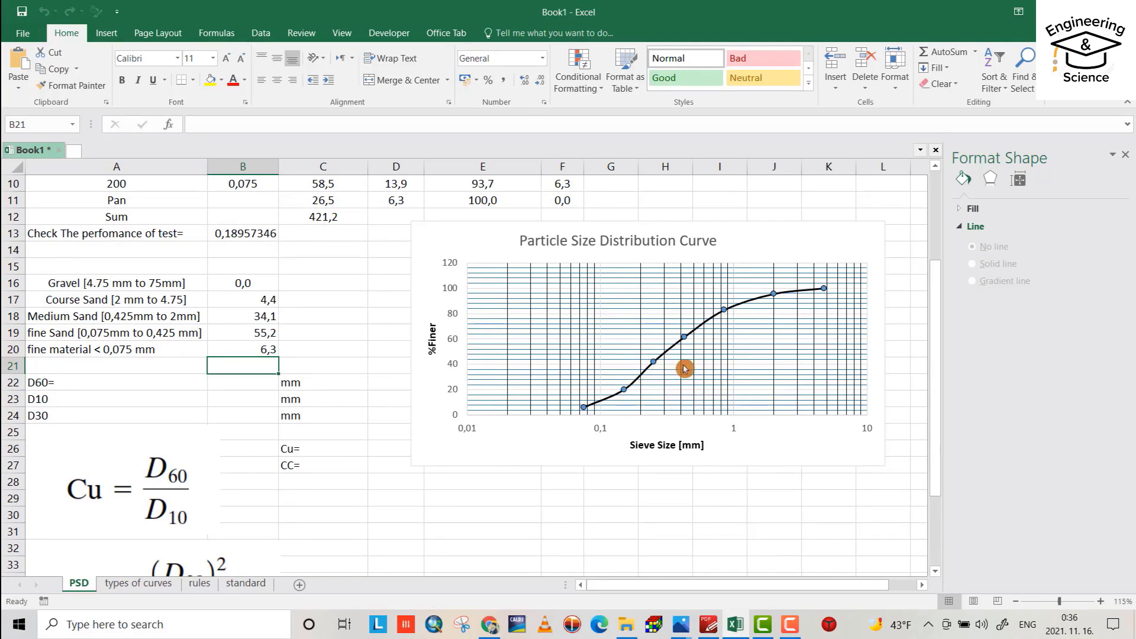
left_click(144, 583)
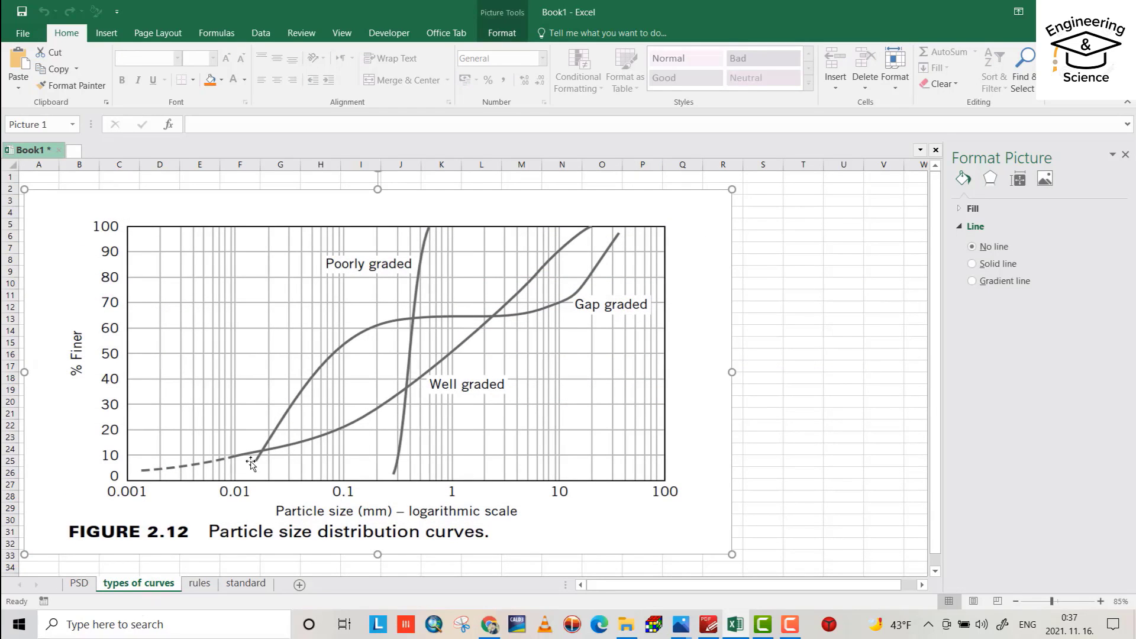